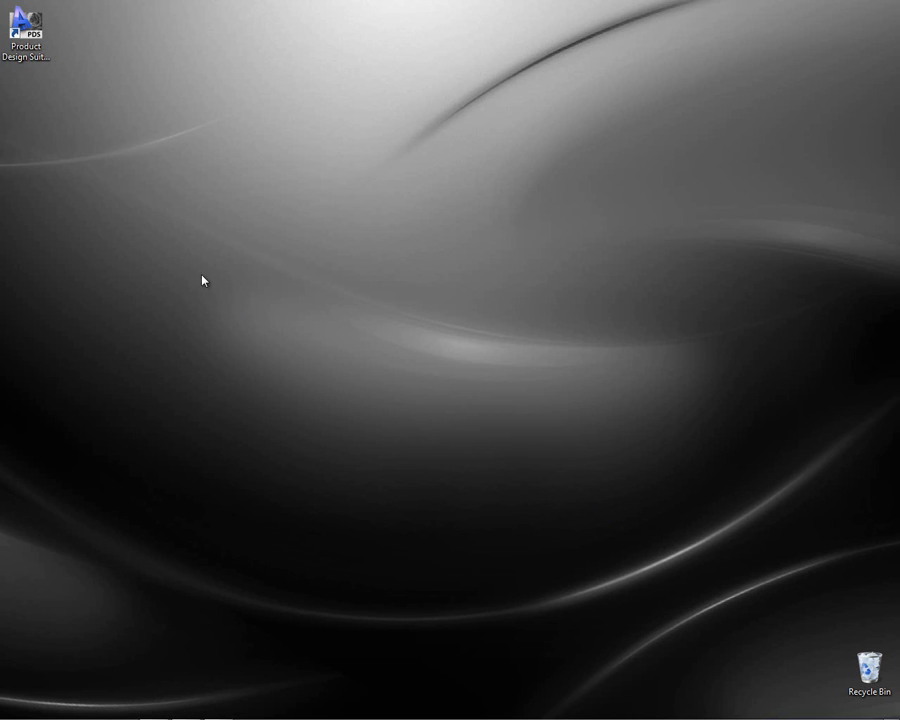
- Launch the Product Design Suite LaunchPad from its desktop icon
{"action": "left_click", "coordinate": [26, 30]}
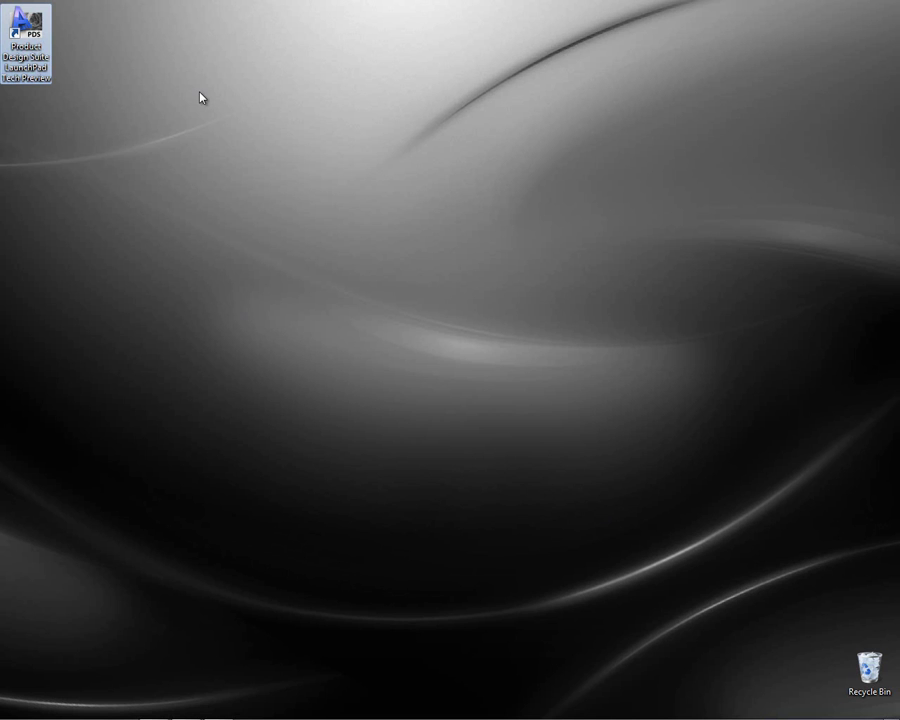
{"action": "double_click", "coordinate": [37, 40]}
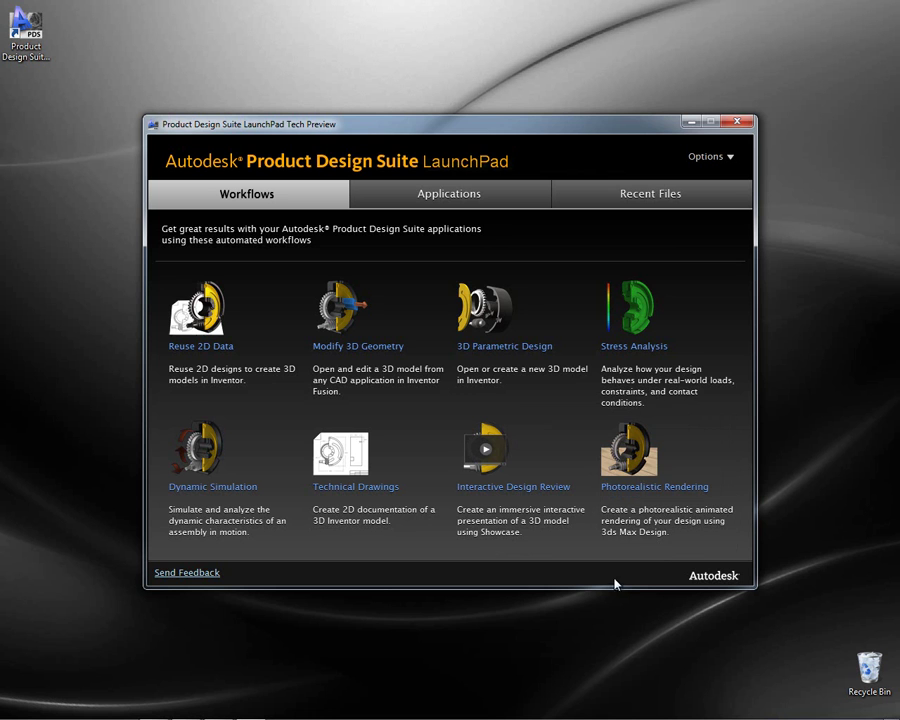
- Browse the suite Applications list, then review the Recent Files table with applications and dates
{"action": "left_click", "coordinate": [456, 199]}
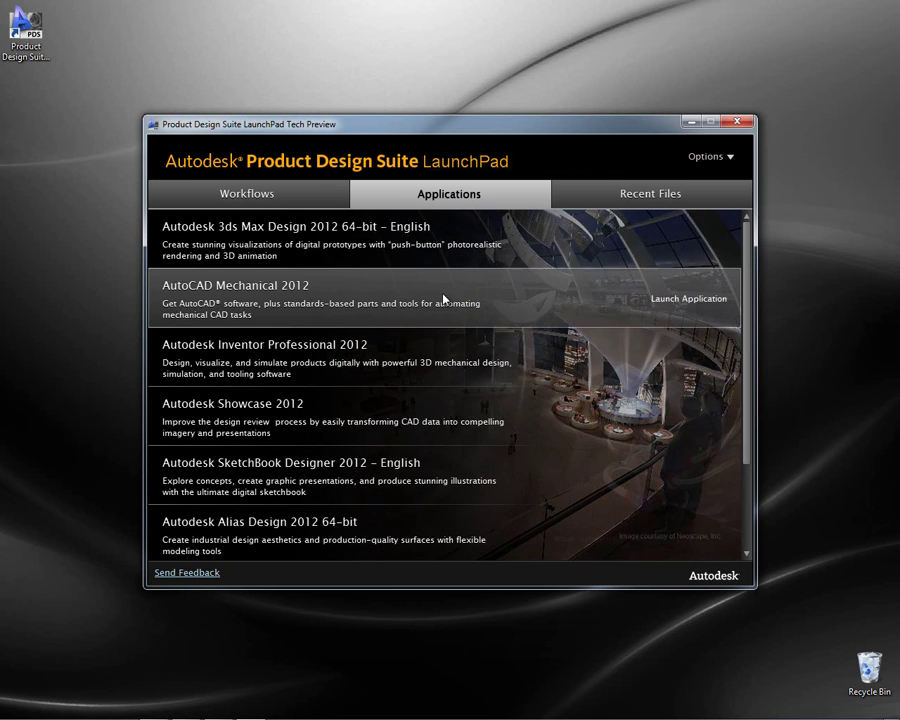
{"action": "scroll", "coordinate": [434, 355], "scroll_direction": "down", "scroll_amount": 3}
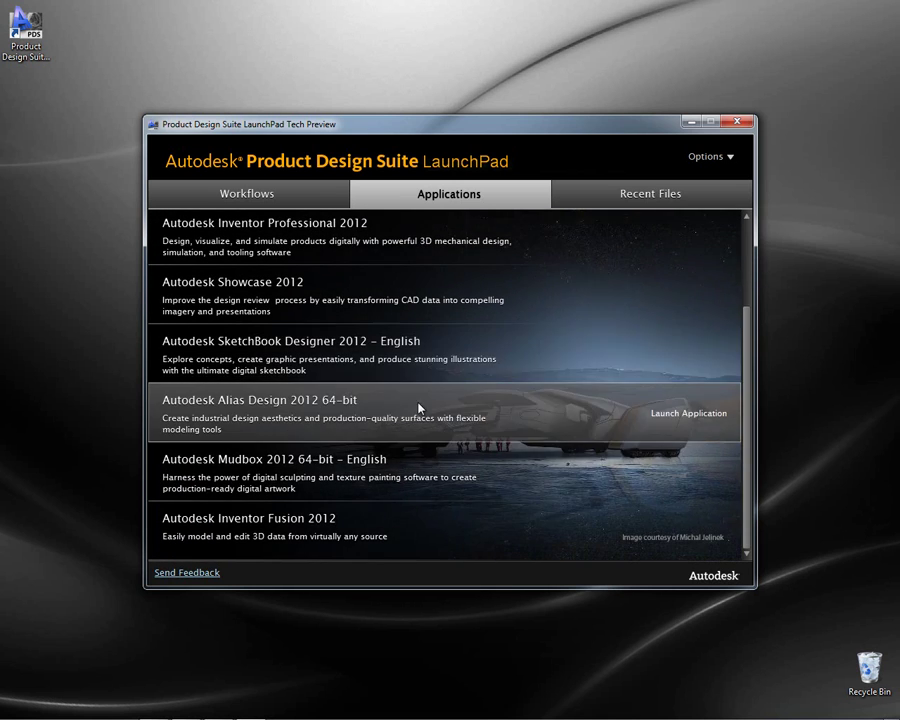
{"action": "scroll", "coordinate": [416, 428], "scroll_direction": "down", "scroll_amount": 1}
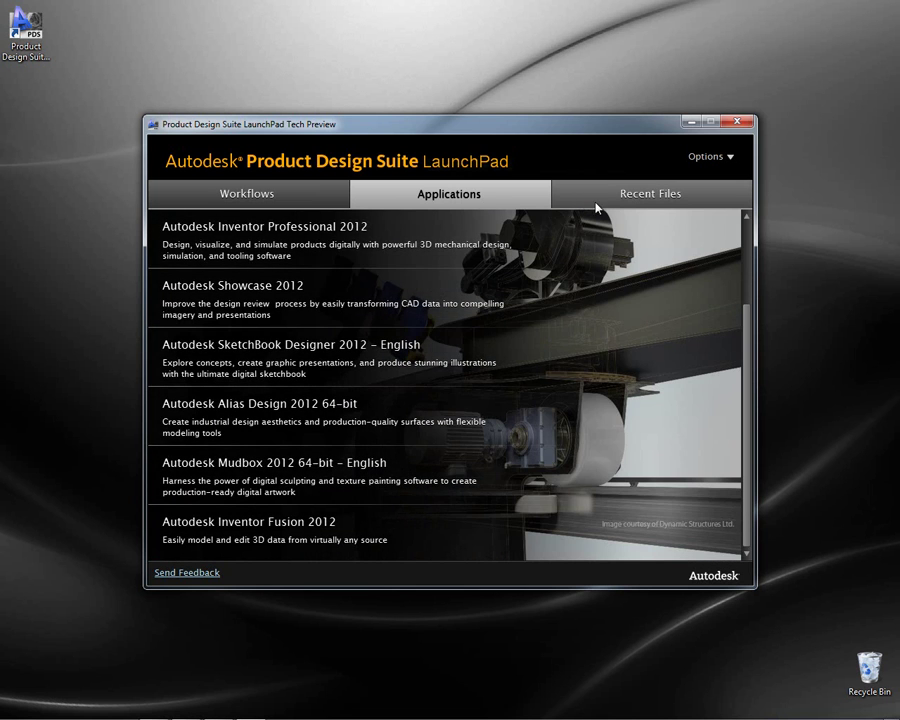
{"action": "left_click", "coordinate": [636, 196]}
{"action": "scroll", "coordinate": [407, 286], "scroll_direction": "down", "scroll_amount": 1}
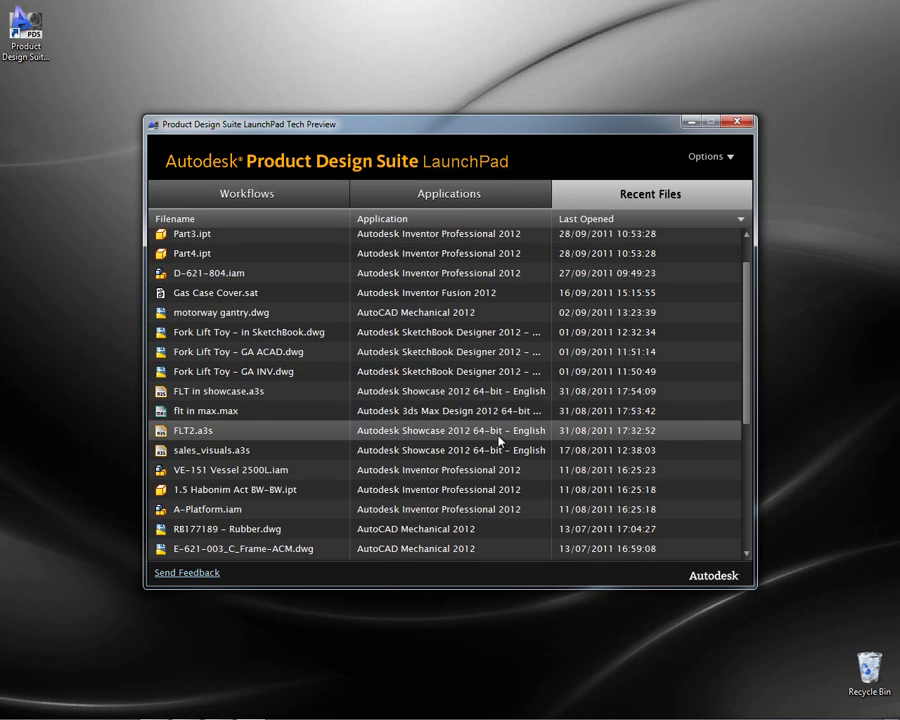
- Open 1.5 Habonim Act BW-BW.ipt in Inventor, close it without saving, and return to LaunchPad
{"action": "scroll", "coordinate": [500, 438], "scroll_direction": "down", "scroll_amount": 1}
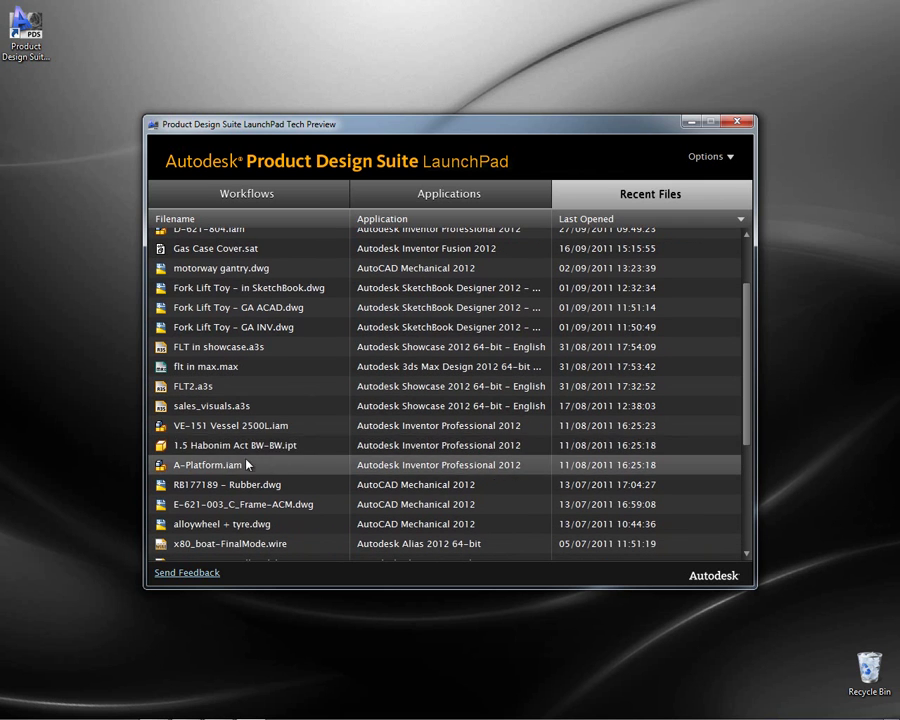
{"action": "double_click", "coordinate": [233, 446]}
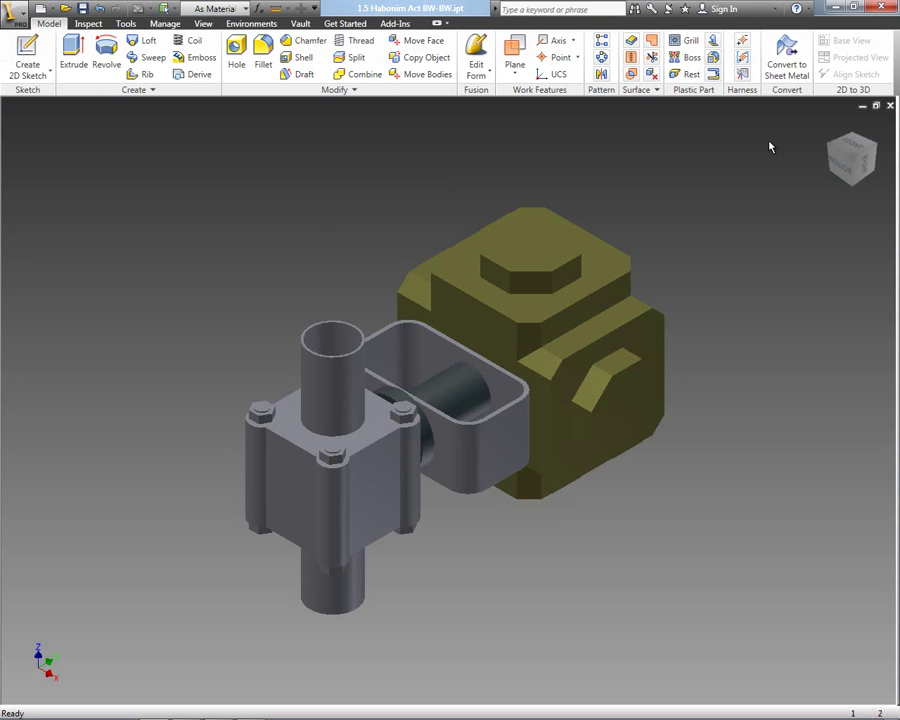
{"action": "left_click", "coordinate": [889, 107]}
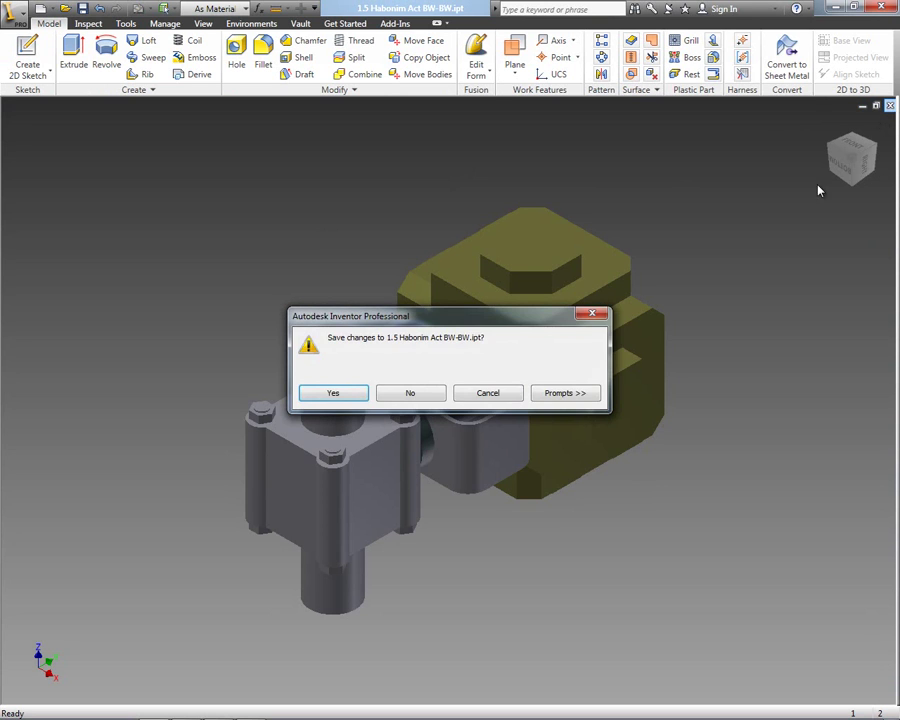
{"action": "left_click", "coordinate": [411, 395]}
{"action": "left_click", "coordinate": [833, 8]}
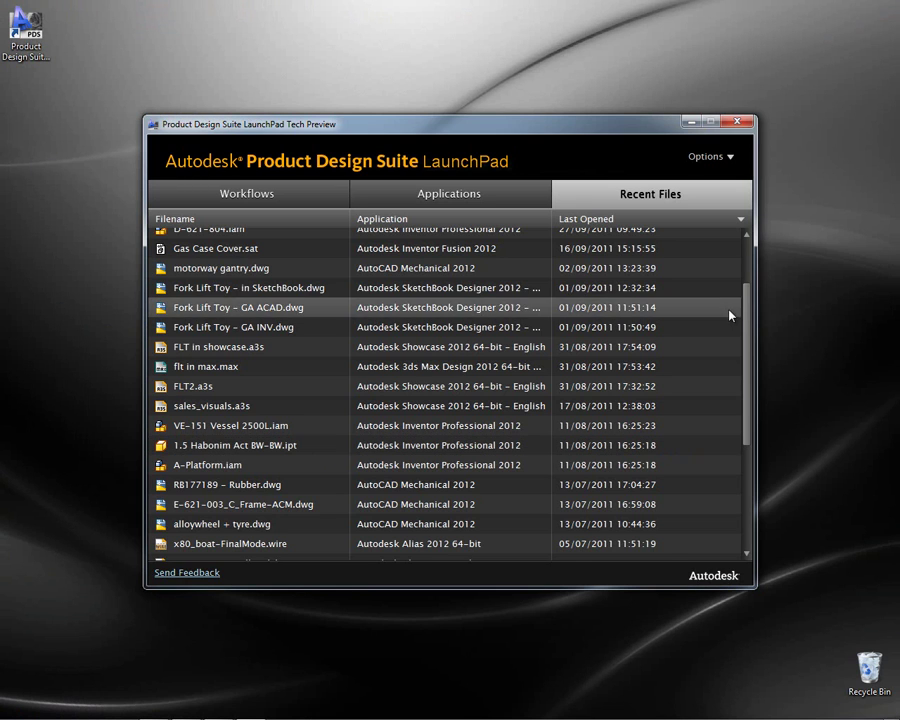
{"action": "left_click", "coordinate": [729, 158]}
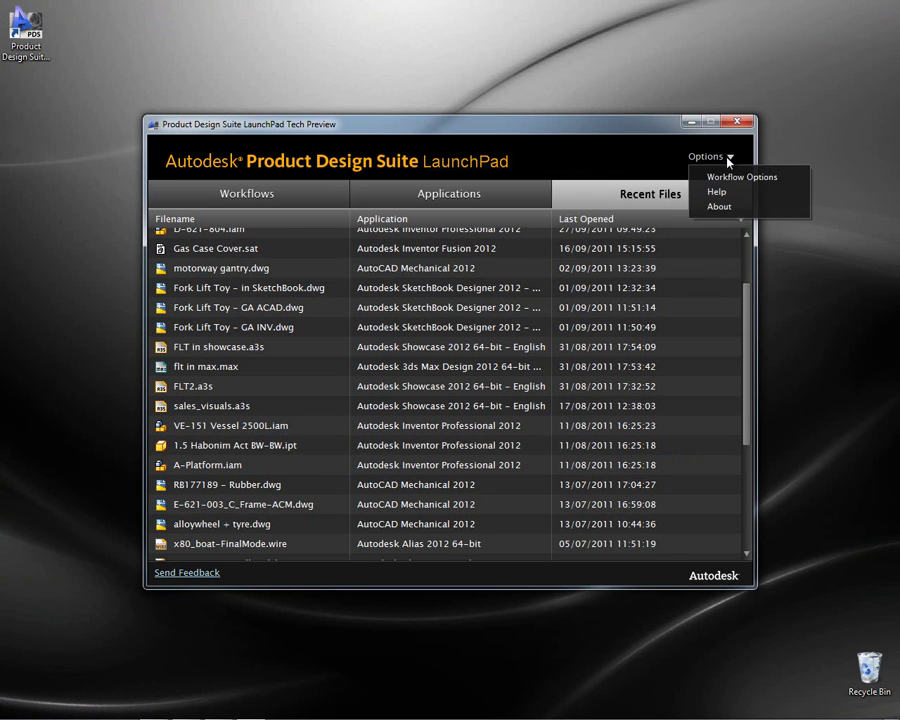
- Accept the Workflow Options, then start the Reuse 2D Data workflow to pick a DWG file
{"action": "left_click", "coordinate": [780, 179]}
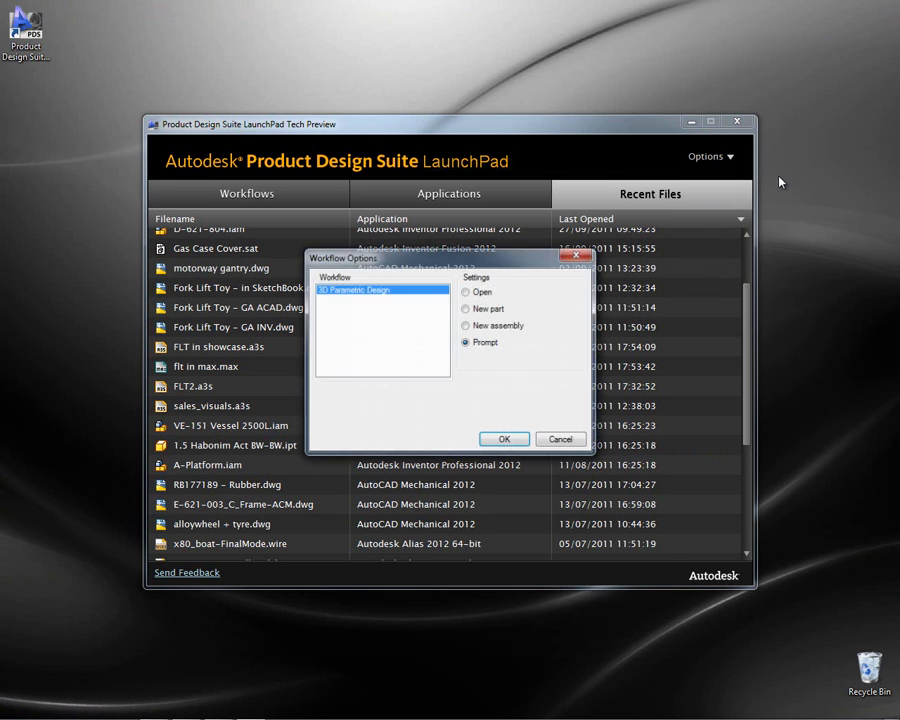
{"action": "left_click", "coordinate": [504, 440]}
{"action": "left_click", "coordinate": [300, 196]}
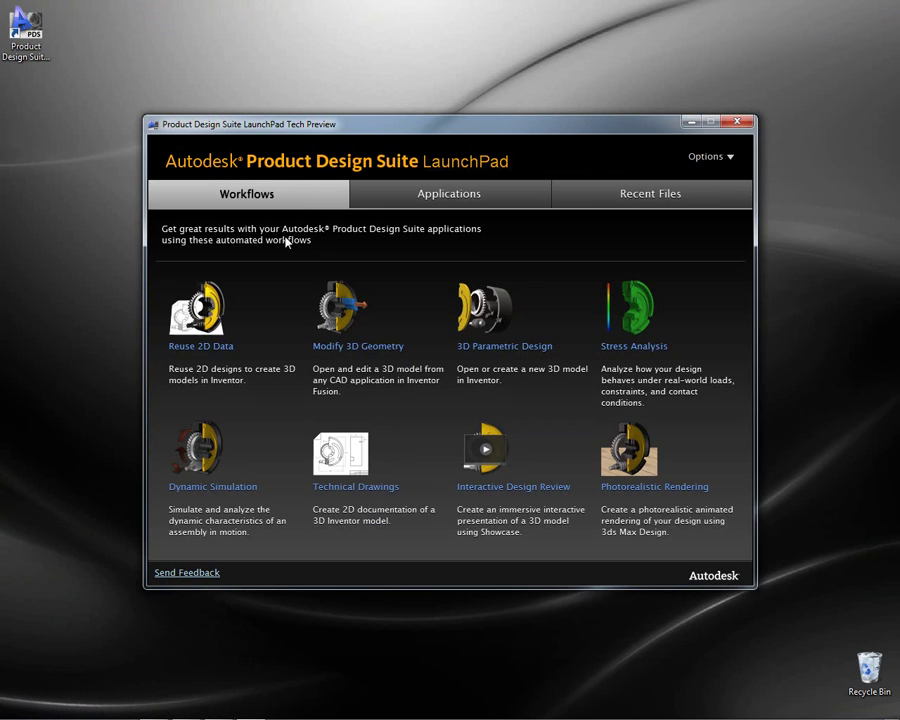
{"action": "left_click", "coordinate": [246, 346]}
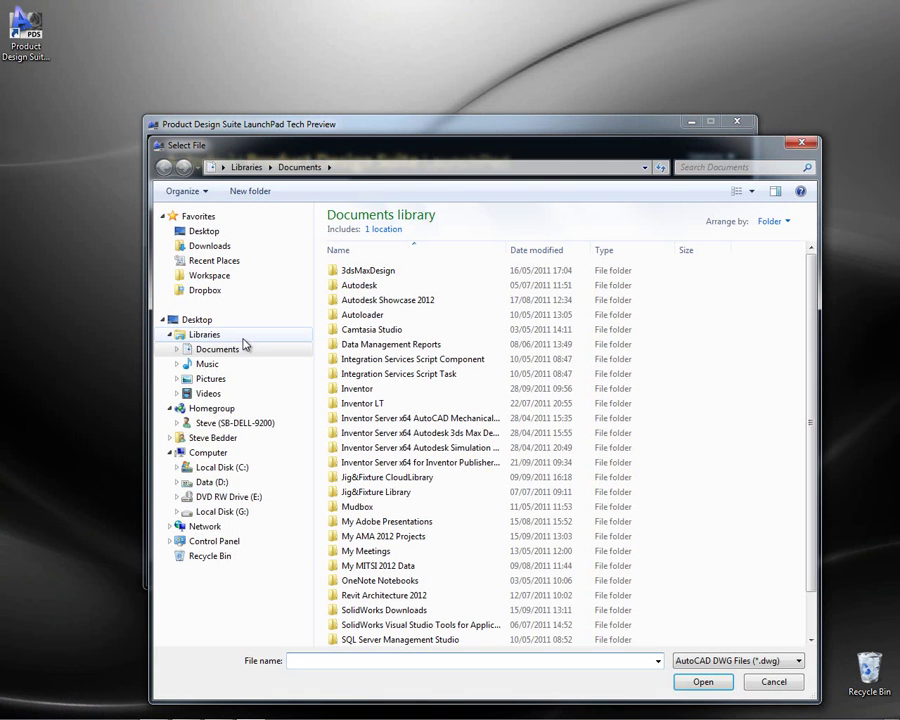
- Open RB177189 - Rubber.dwg from the Project X folder on Data (D:) for import
{"action": "left_click", "coordinate": [232, 482]}
{"action": "double_click", "coordinate": [360, 291]}
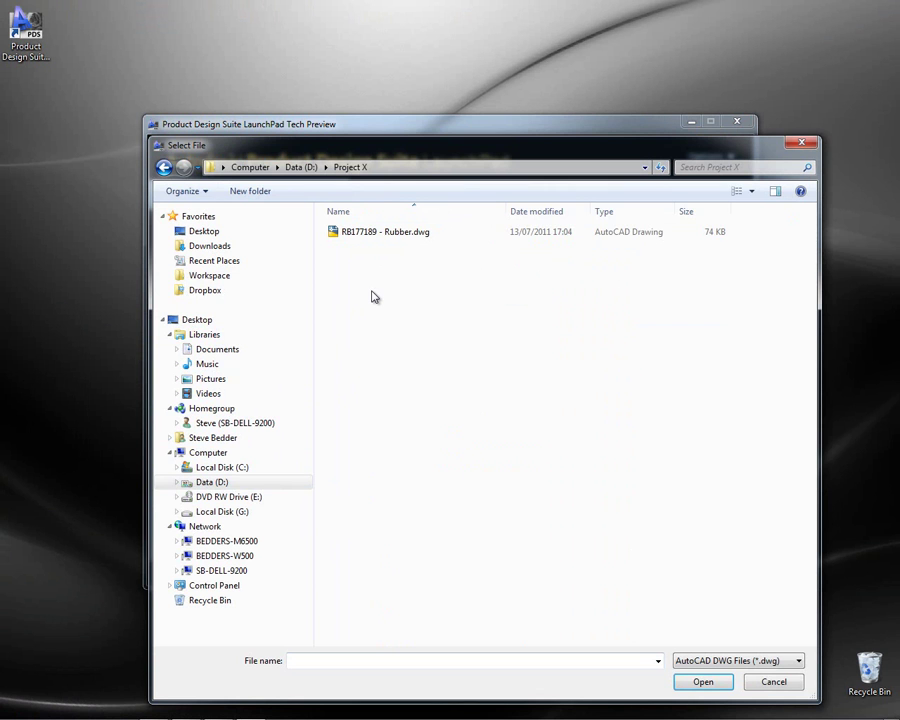
{"action": "left_click", "coordinate": [363, 236]}
{"action": "double_click", "coordinate": [380, 236]}
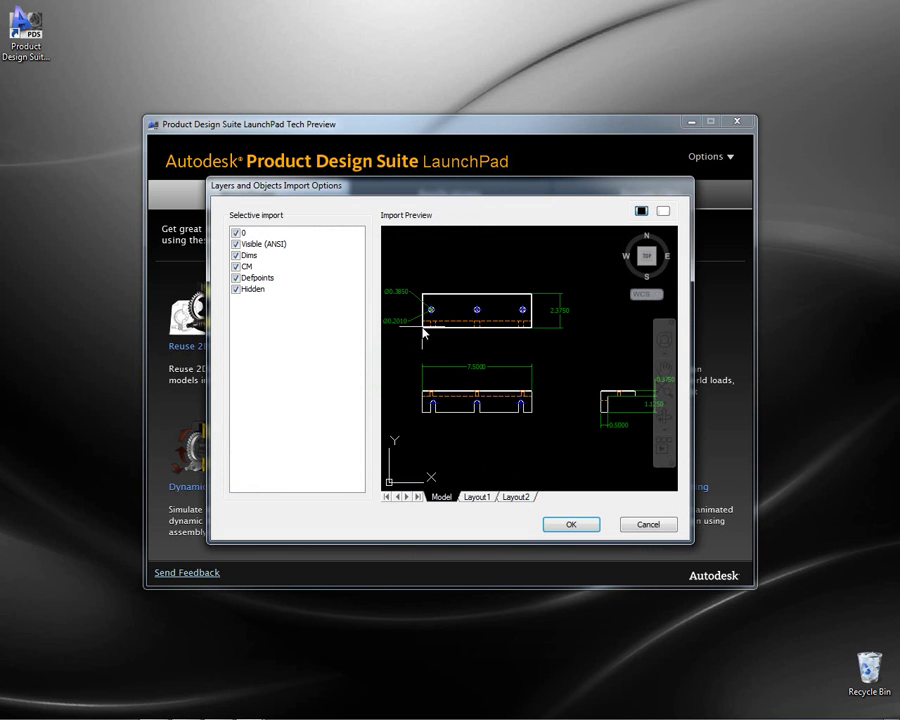
- Exclude the Visible (ANSI), CM and Hidden layers and import the drawing into a new part
{"action": "left_click", "coordinate": [240, 249]}
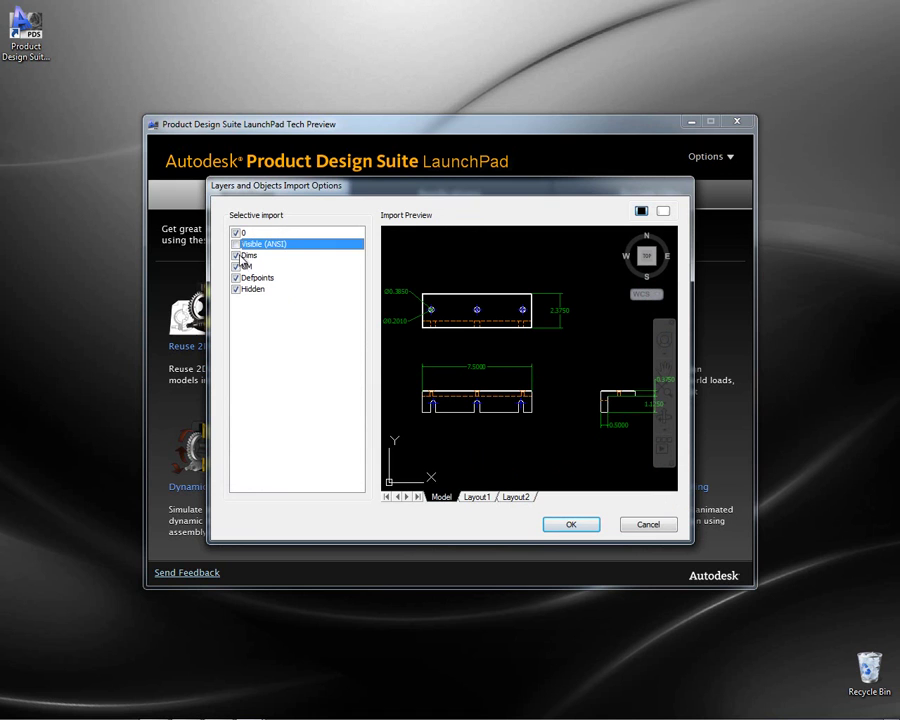
{"action": "left_click", "coordinate": [237, 268]}
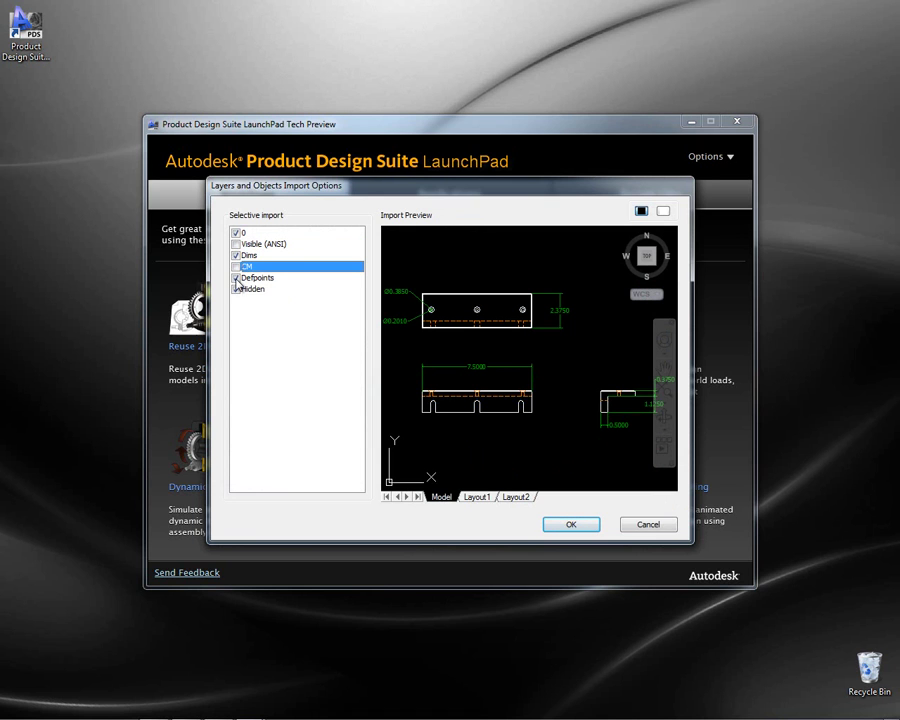
{"action": "left_click", "coordinate": [237, 290]}
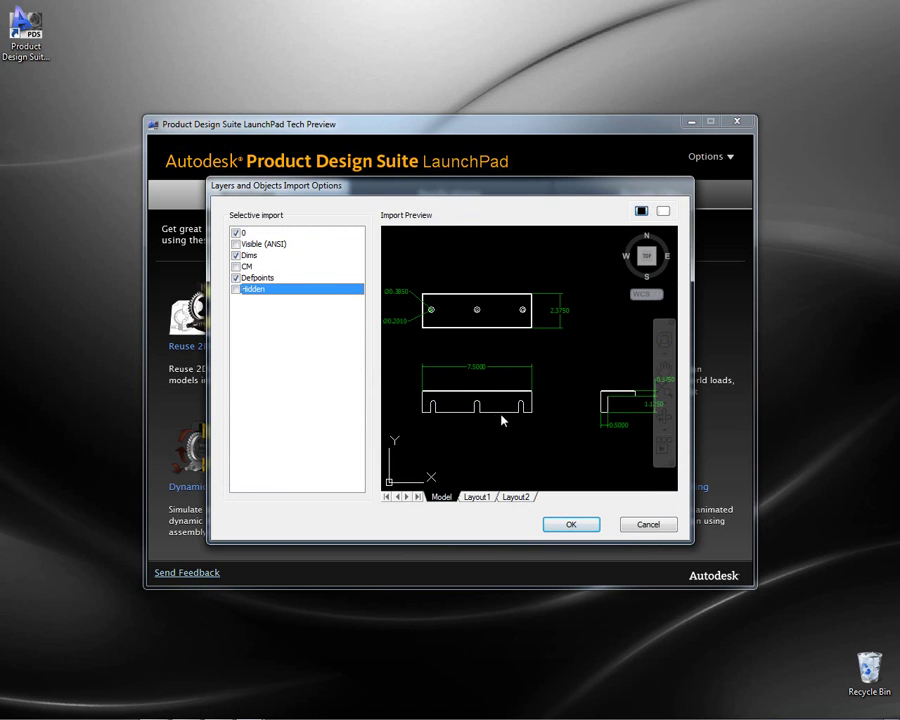
{"action": "left_click", "coordinate": [566, 525]}
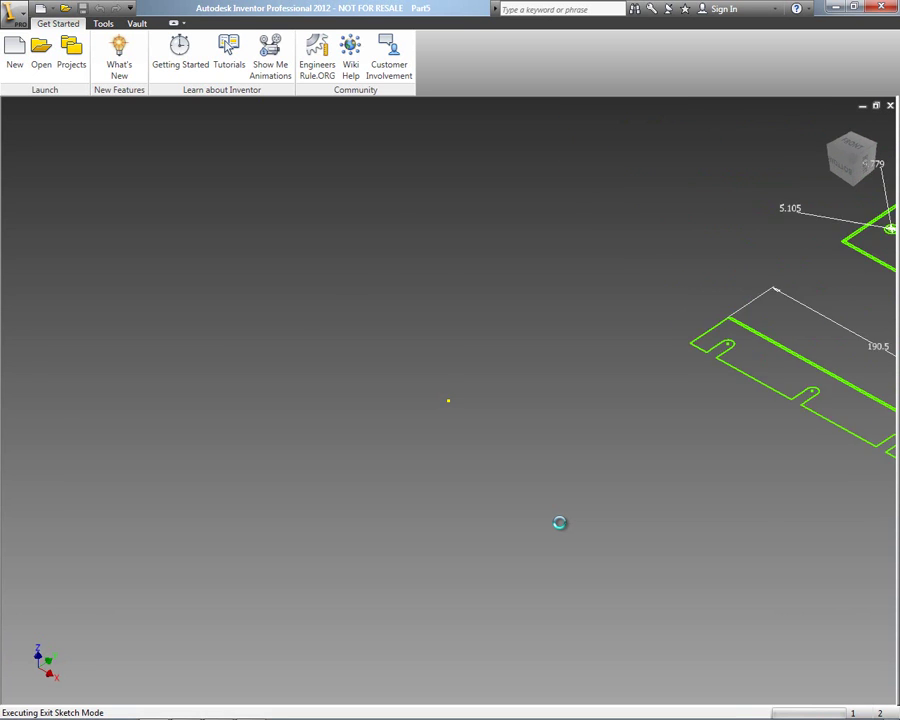
- Align the base and projected view sketches in 3D and extrude the profile 60.325 deep
{"action": "left_click", "coordinate": [845, 40]}
{"action": "left_click", "coordinate": [570, 305]}
{"action": "left_click", "coordinate": [366, 556]}
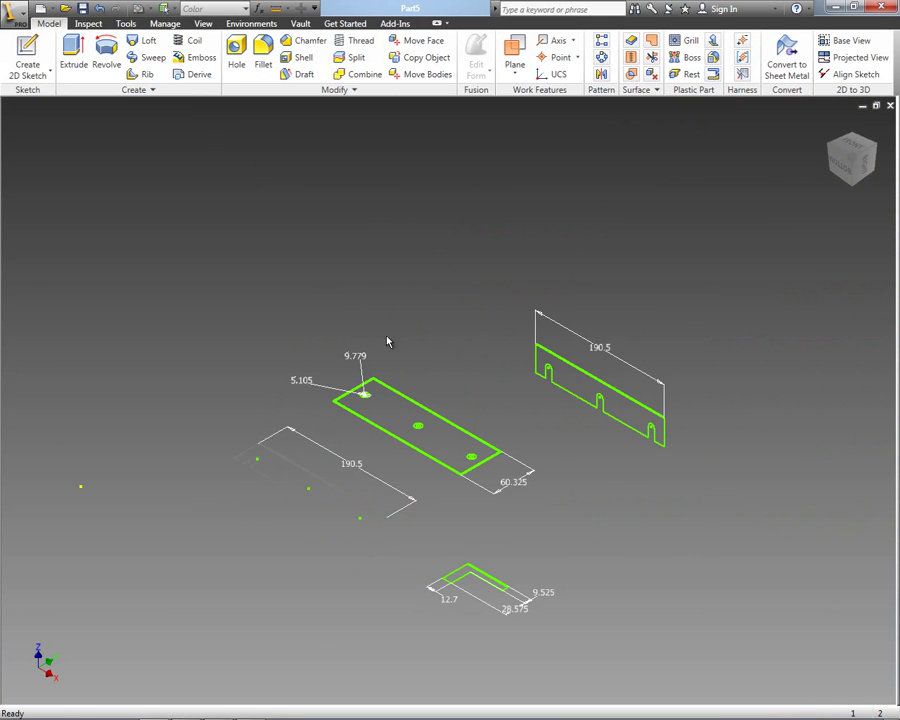
{"action": "left_click", "coordinate": [470, 572]}
{"action": "left_click", "coordinate": [158, 74]}
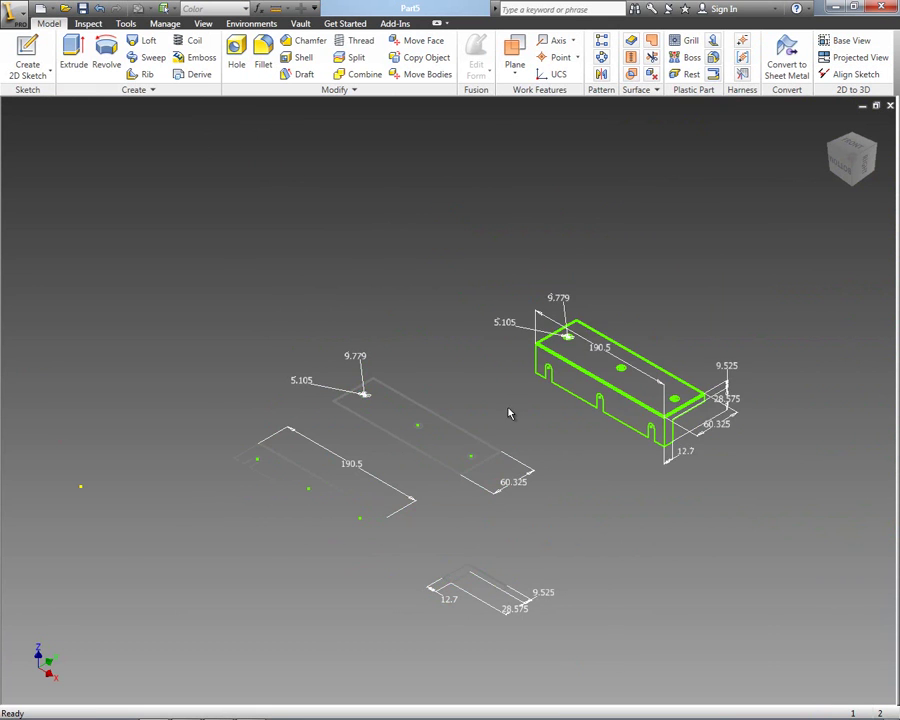
{"action": "left_click", "coordinate": [73, 55]}
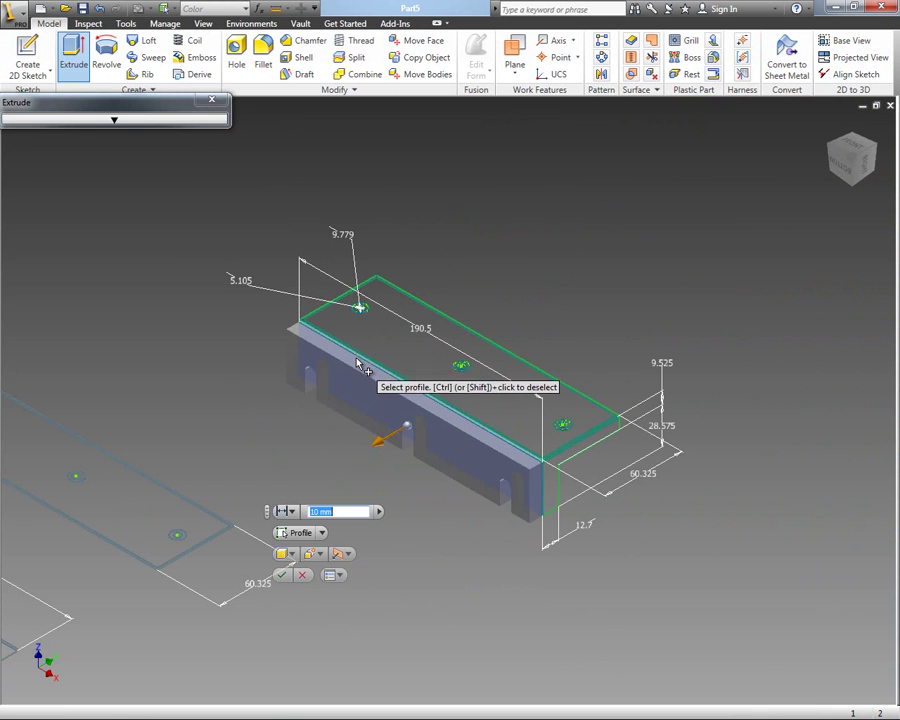
{"action": "left_click", "coordinate": [643, 473]}
{"action": "key", "text": "Return"}
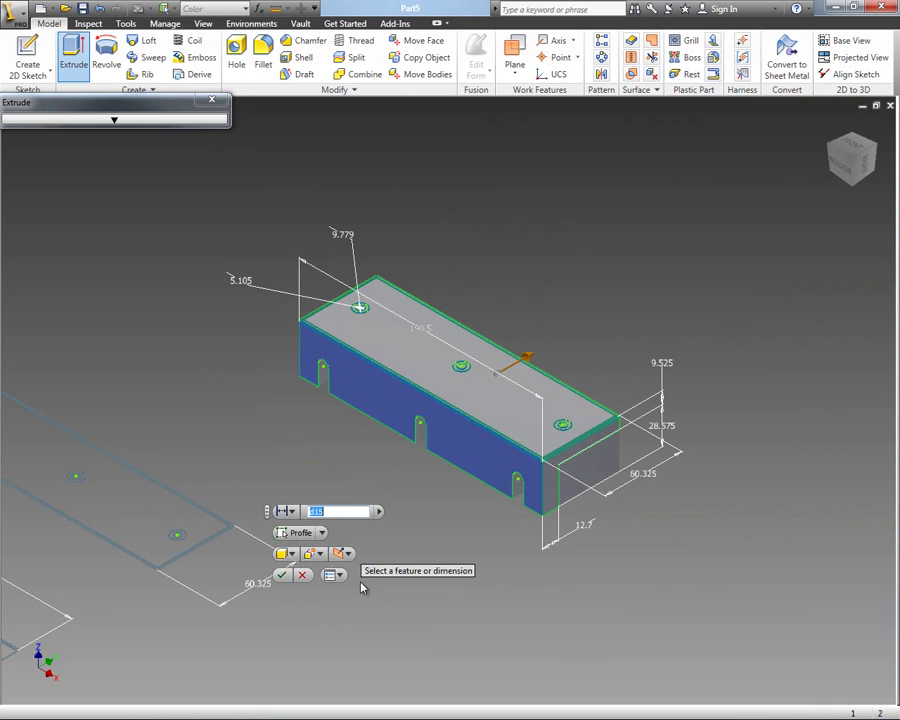
- Cut the arched slots along the bar with a second extrusion set to Cut
{"action": "key", "text": "e"}
{"action": "left_click_drag", "start_coordinate": [683, 538], "coordinate": [245, 271]}
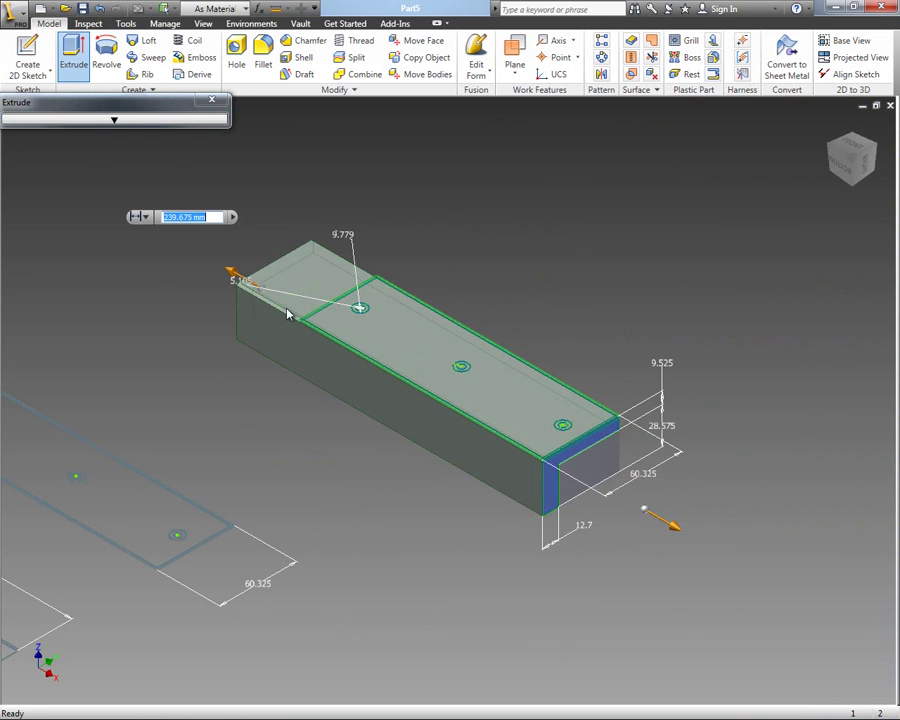
{"action": "left_click", "coordinate": [172, 258]}
{"action": "left_click", "coordinate": [182, 302]}
{"action": "left_click", "coordinate": [132, 278]}
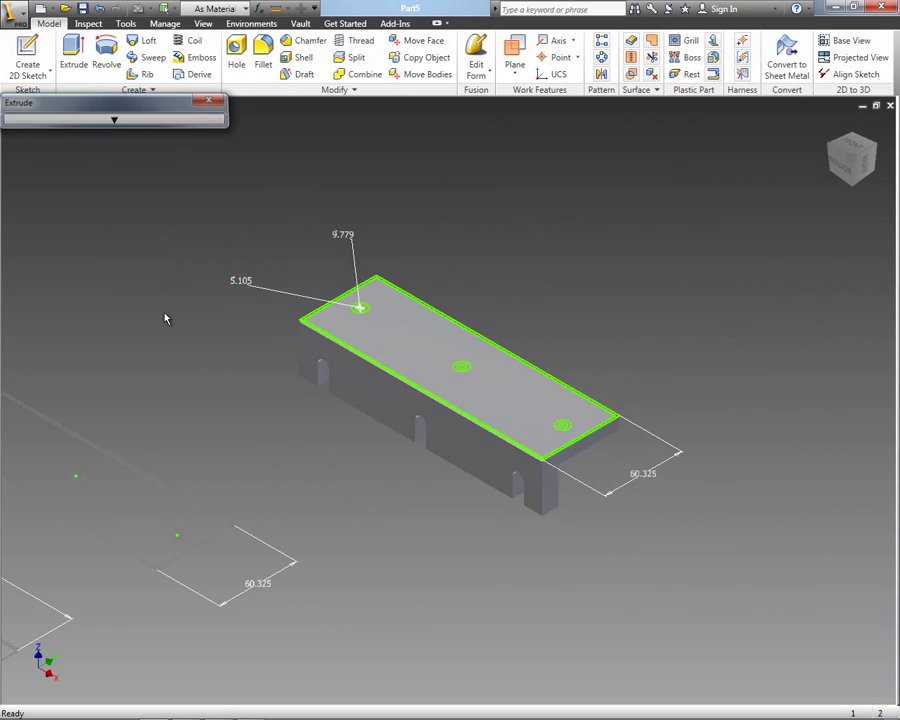
{"action": "key", "text": "h"}
{"action": "scroll", "coordinate": [385, 346], "scroll_direction": "up", "scroll_amount": 3}
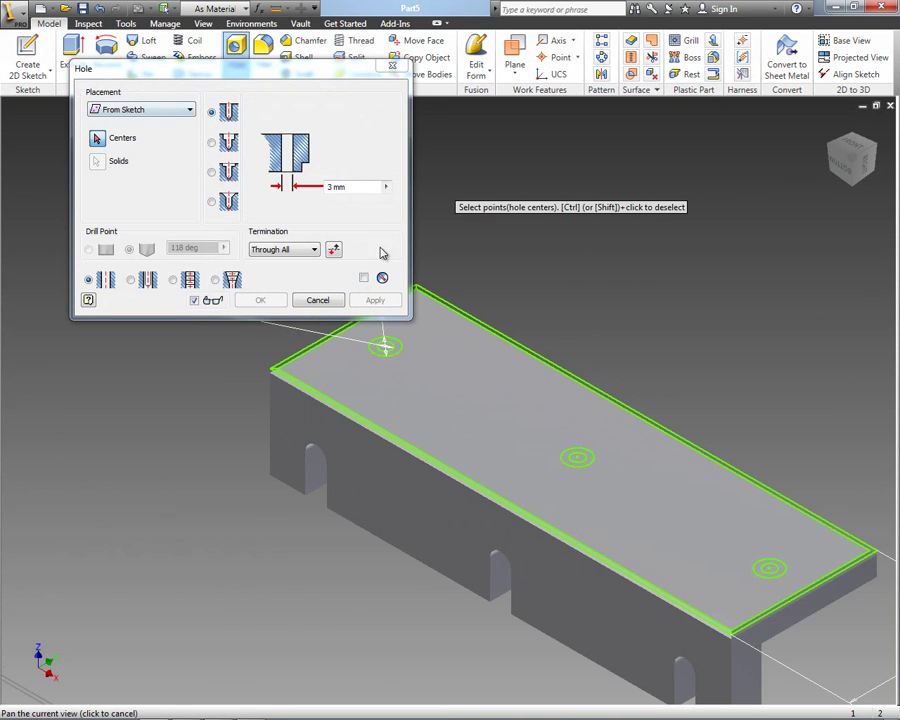
- Drill countersunk holes at the three centres, sized to the 5.105 and 9.779 dimensions
{"action": "left_click", "coordinate": [769, 572]}
{"action": "left_click", "coordinate": [578, 458]}
{"action": "left_click", "coordinate": [385, 346]}
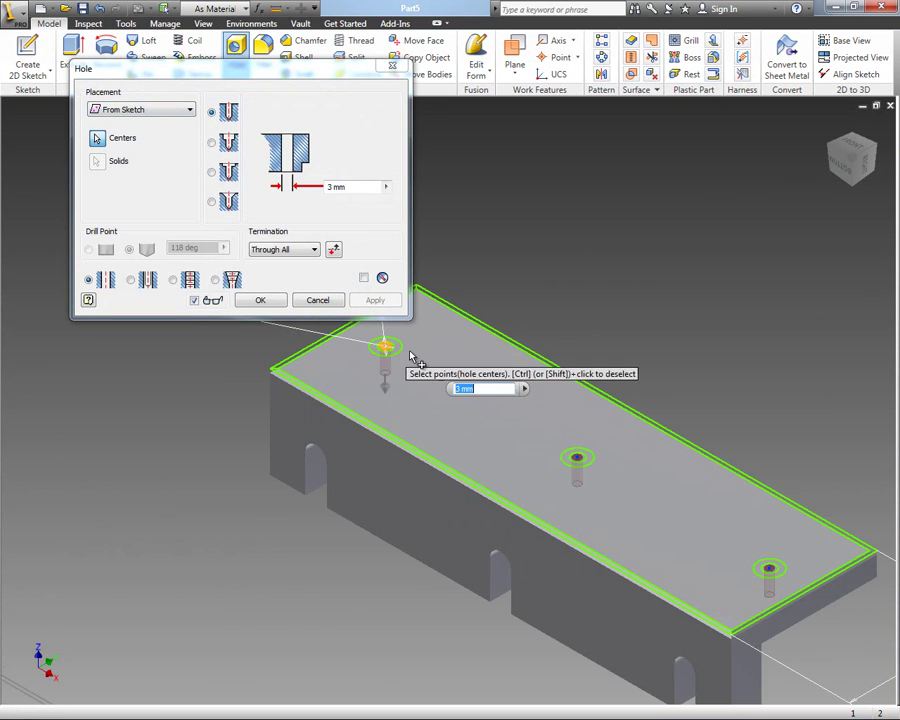
{"action": "left_click", "coordinate": [228, 201]}
{"action": "left_click", "coordinate": [340, 104]}
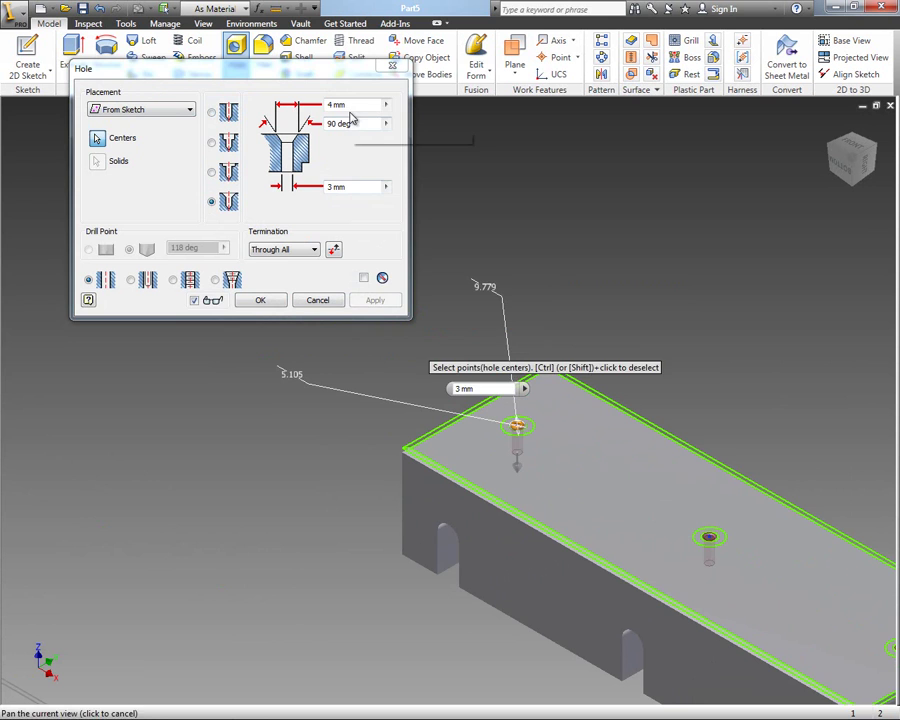
{"action": "left_click", "coordinate": [504, 287]}
{"action": "left_click", "coordinate": [330, 187]}
{"action": "left_click", "coordinate": [350, 391]}
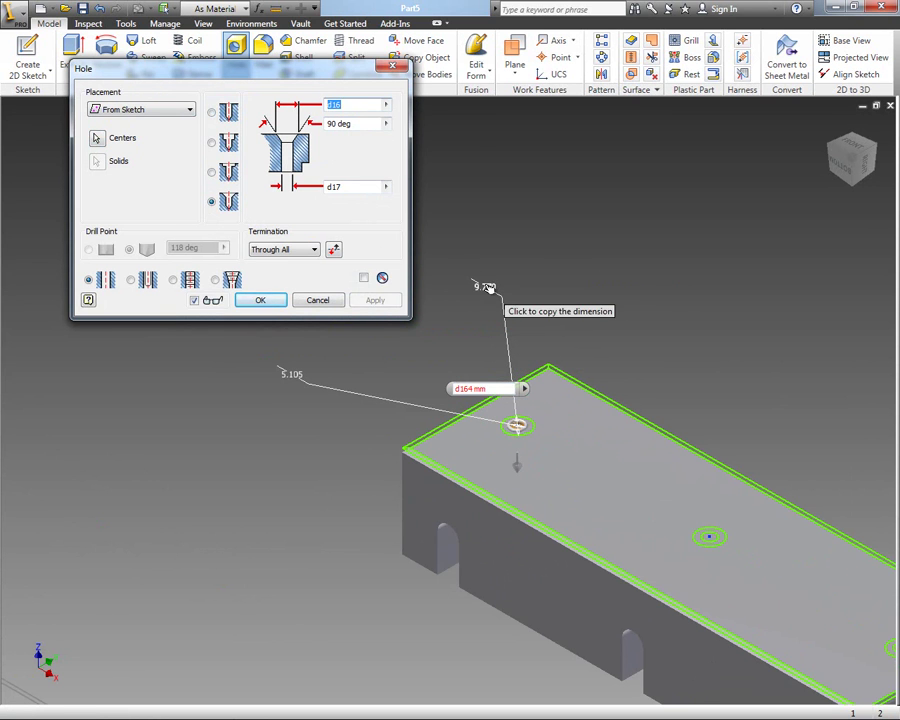
{"action": "left_click", "coordinate": [483, 287]}
{"action": "left_click", "coordinate": [260, 300]}
{"action": "middle_click_drag", "start_coordinate": [300, 310], "coordinate": [408, 392], "text": "shift"}
- Close Part5 without saving and start a new part via the 3D Parametric Design workflow
{"action": "key", "text": "ctrl+F4"}
{"action": "left_click", "coordinate": [408, 392]}
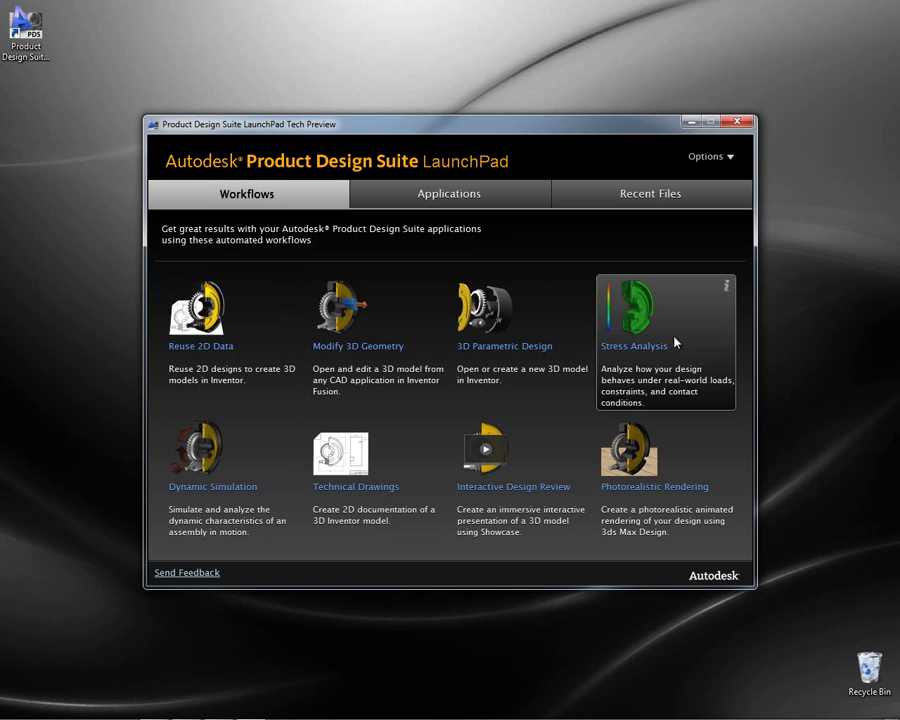
{"action": "left_click", "coordinate": [527, 341]}
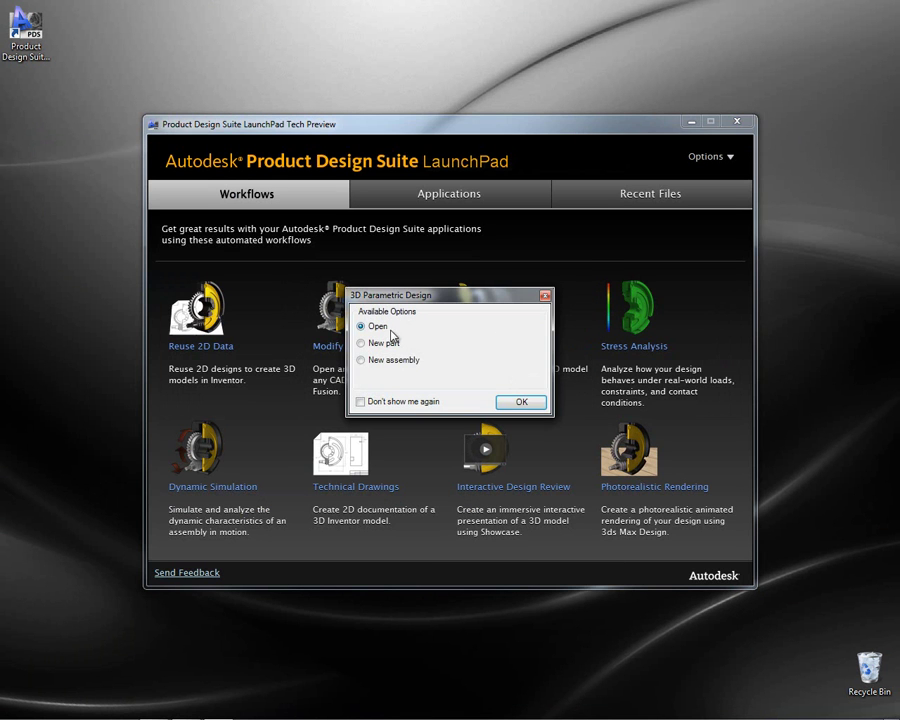
{"action": "left_click", "coordinate": [519, 404]}
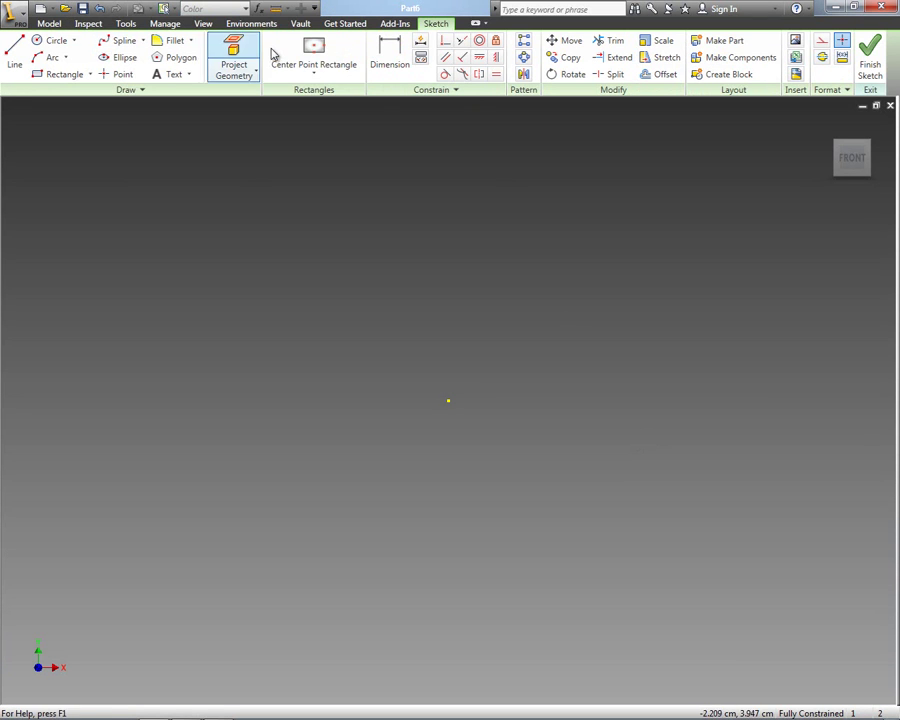
- Sketch a center-point rectangle at the origin and dimension its width to 28
{"action": "left_click", "coordinate": [313, 55]}
{"action": "left_click", "coordinate": [448, 400]}
{"action": "scroll", "coordinate": [812, 596], "scroll_direction": "down", "scroll_amount": 4}
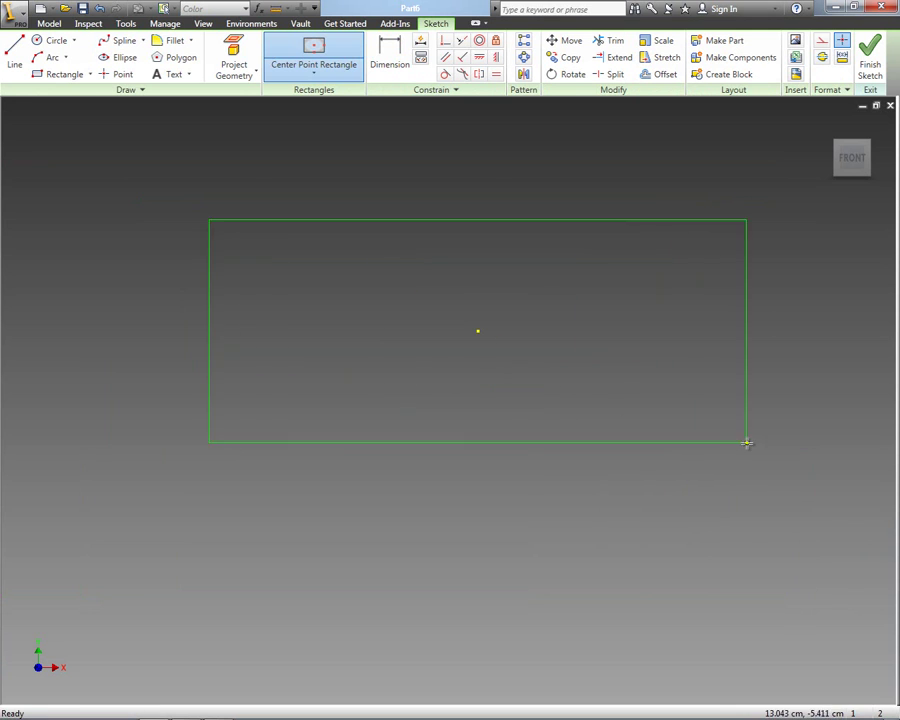
{"action": "left_click", "coordinate": [759, 520]}
{"action": "key", "text": "d"}
{"action": "left_click", "coordinate": [505, 520]}
{"action": "left_click", "coordinate": [497, 566]}
{"action": "type", "text": "28"}
{"action": "key", "text": "Return"}
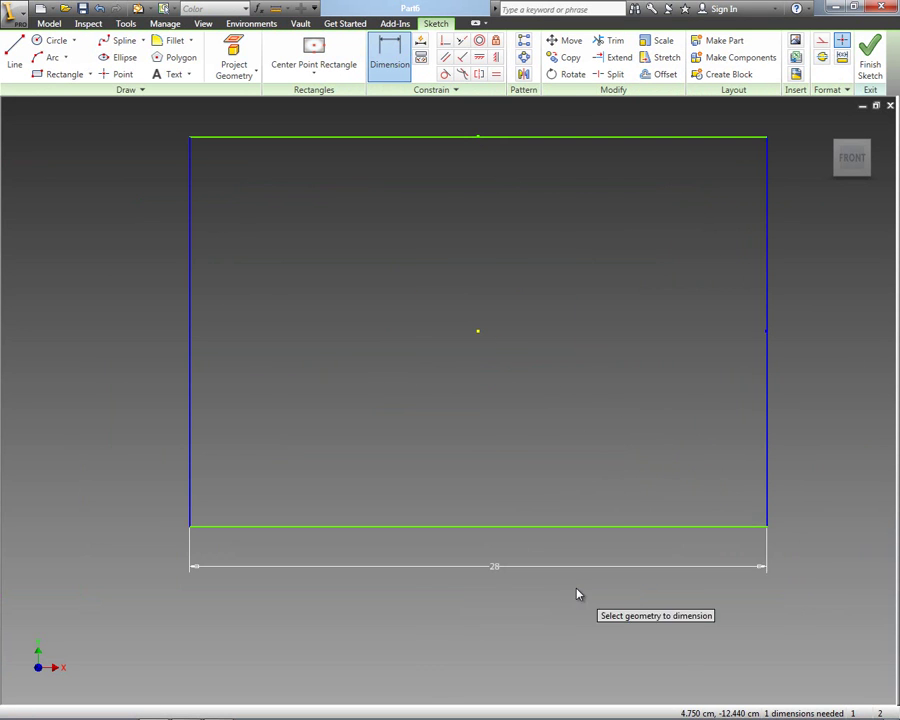
{"action": "left_click", "coordinate": [770, 376]}
{"action": "left_click", "coordinate": [810, 372]}
- Set the rectangle's height to 22 and finish the 2D sketch
{"action": "type", "text": "22"}
{"action": "key", "text": "Return"}
{"action": "scroll", "coordinate": [577, 462], "scroll_direction": "down", "scroll_amount": 3}
{"action": "right_click", "coordinate": [490, 365]}
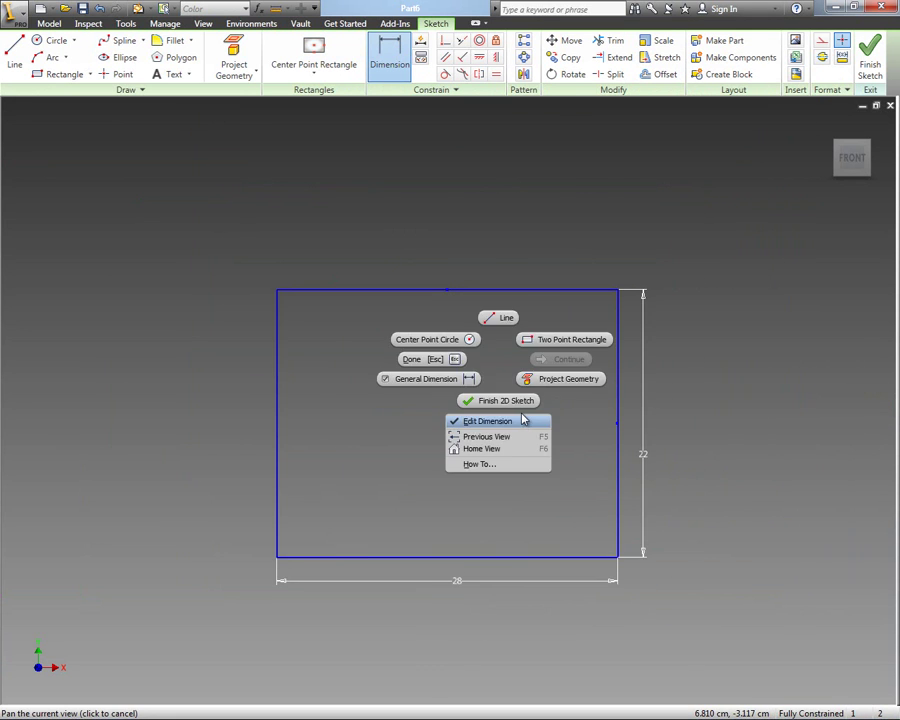
{"action": "left_click", "coordinate": [492, 400]}
- Extrude the 28 by 22 sketch into a 2.1 cm thick plate
{"action": "type", "text": "e"}
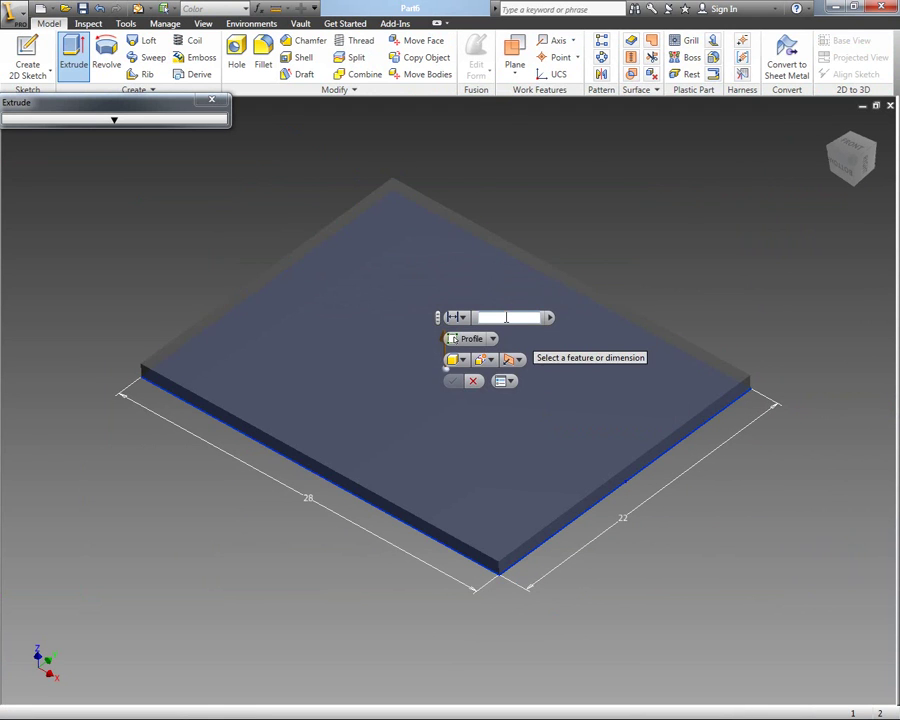
{"action": "type", "text": "10"}
{"action": "left_click_drag", "start_coordinate": [441, 225], "coordinate": [444, 328]}
{"action": "key", "text": "Return"}
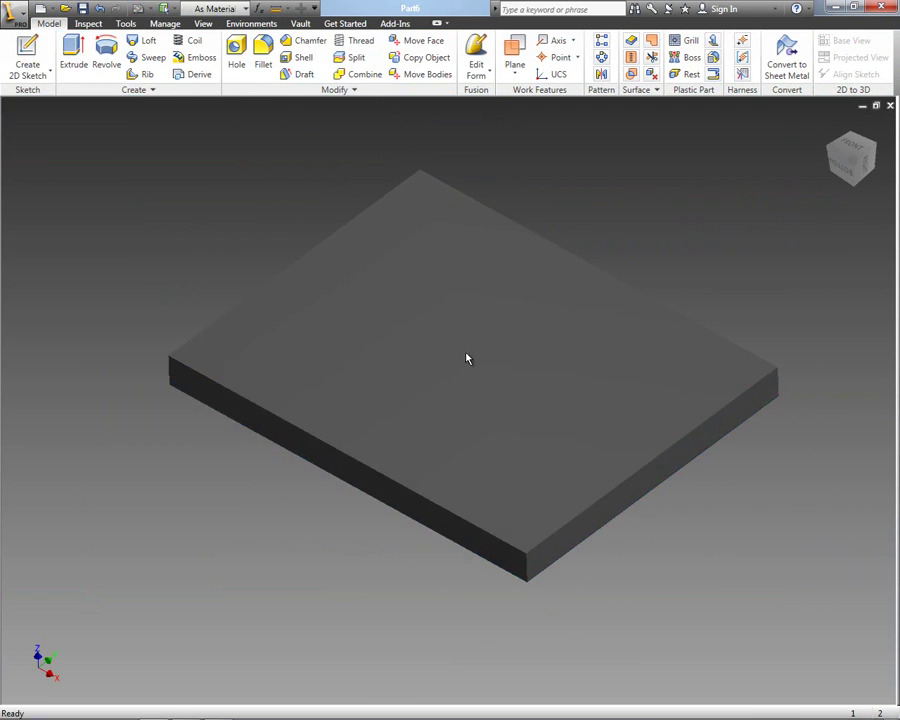
{"action": "key", "text": "s"}
{"action": "left_click", "coordinate": [372, 447]}
- Cut a notch through the plate's underside from a center-point rectangle on the front face
{"action": "key", "text": "r"}
{"action": "left_click", "coordinate": [356, 457]}
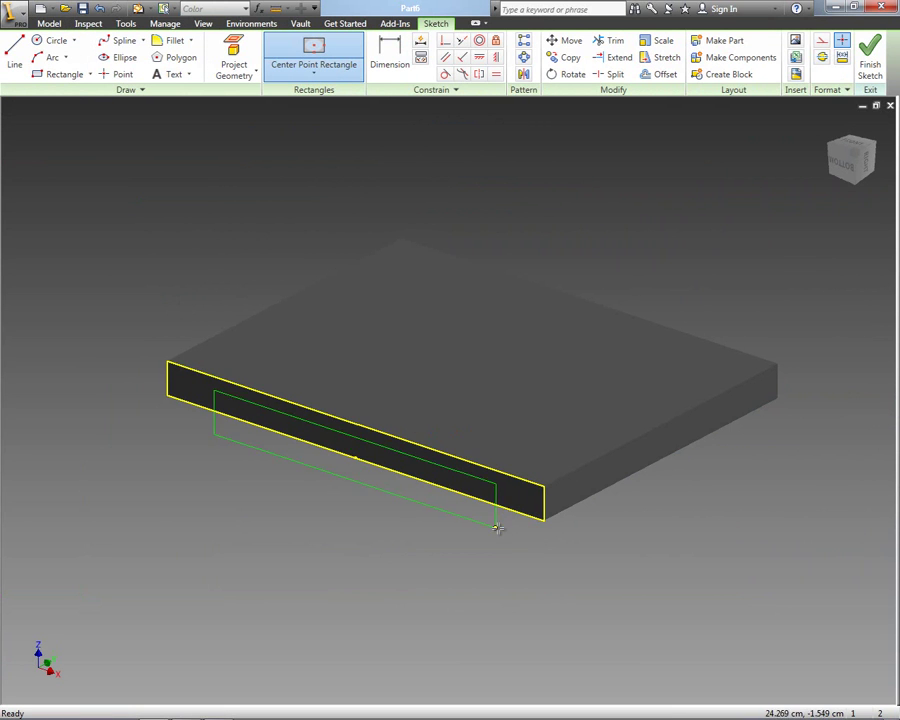
{"action": "left_click", "coordinate": [460, 503]}
{"action": "key", "text": "e"}
{"action": "left_click_drag", "start_coordinate": [492, 382], "coordinate": [669, 293]}
{"action": "key", "text": "Return"}
- Fillet the plate's four vertical corner edges with a value of 2
{"action": "left_click", "coordinate": [540, 505]}
{"action": "left_click", "coordinate": [578, 488]}
{"action": "left_click", "coordinate": [776, 385]}
{"action": "left_click", "coordinate": [401, 252]}
{"action": "left_click", "coordinate": [166, 378]}
{"action": "type", "text": "2"}
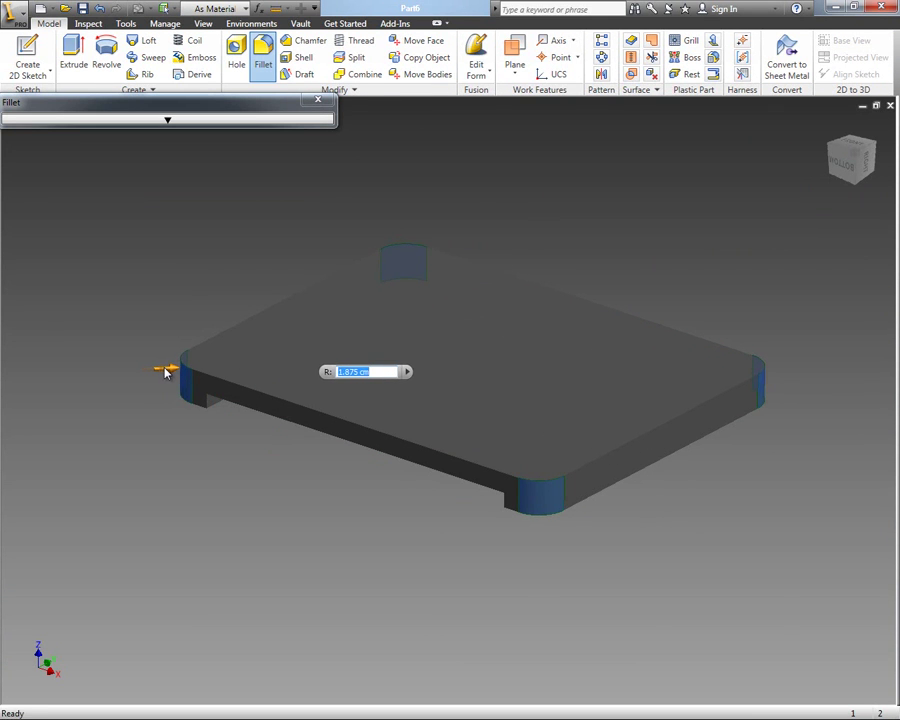
{"action": "key", "text": "Return"}
{"action": "left_click", "coordinate": [420, 330]}
- Start a sketch on the top face and place a hole at a corner point
{"action": "left_click", "coordinate": [417, 363]}
{"action": "key", "text": "h"}
{"action": "left_click", "coordinate": [212, 359]}
- Drill through holes at Part6's four rounded corners, orbit to check them, and close the part
{"action": "middle_click_drag", "start_coordinate": [606, 409], "coordinate": [661, 484]}
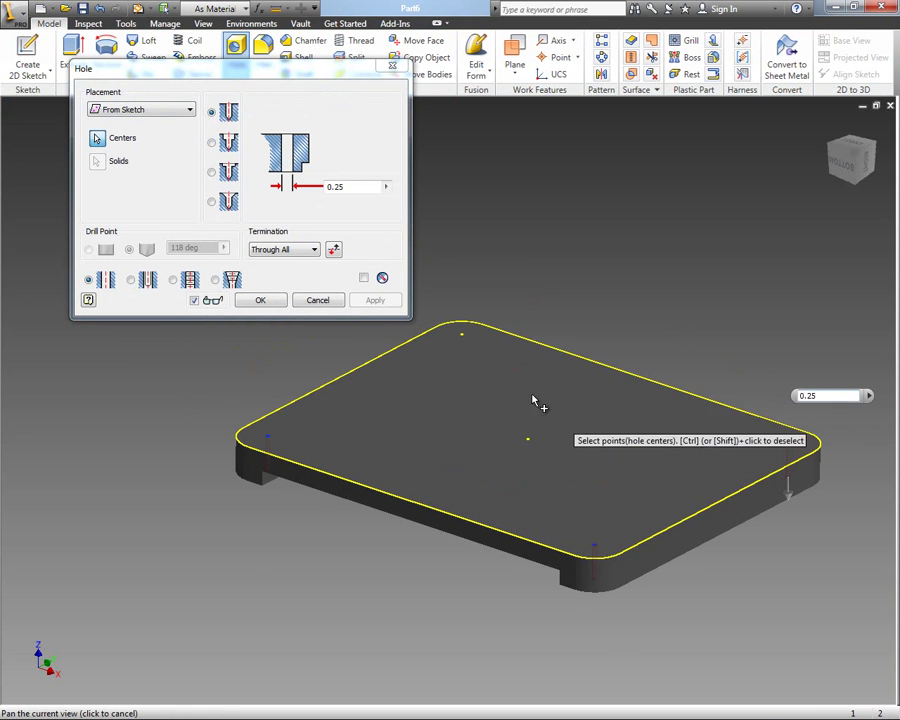
{"action": "left_click", "coordinate": [462, 335]}
{"action": "type", "text": "1"}
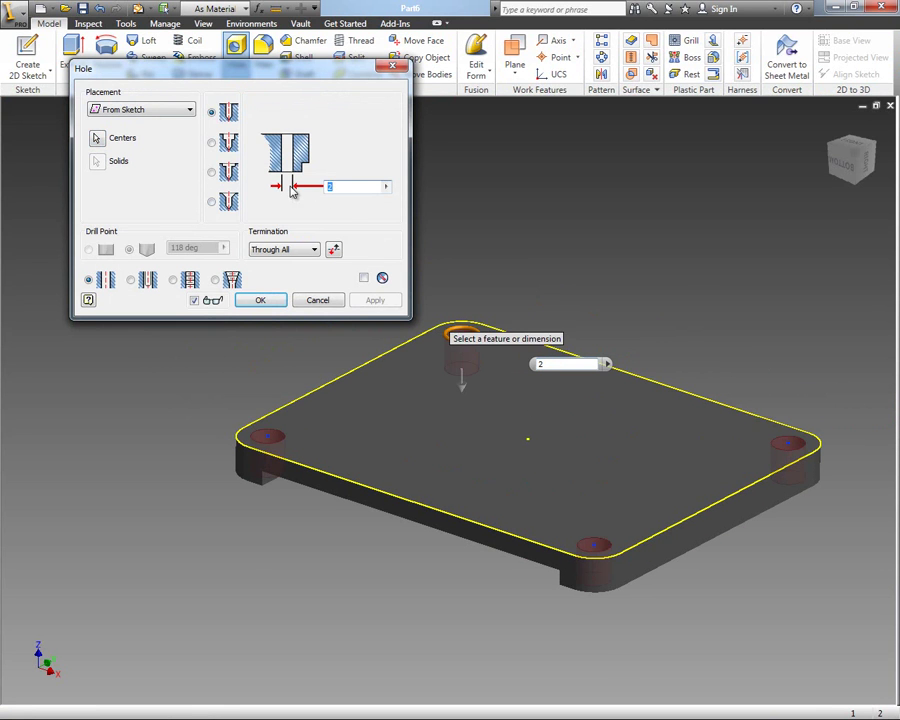
{"action": "key", "text": "Return"}
{"action": "middle_click_drag", "start_coordinate": [337, 322], "coordinate": [416, 502], "text": "shift"}
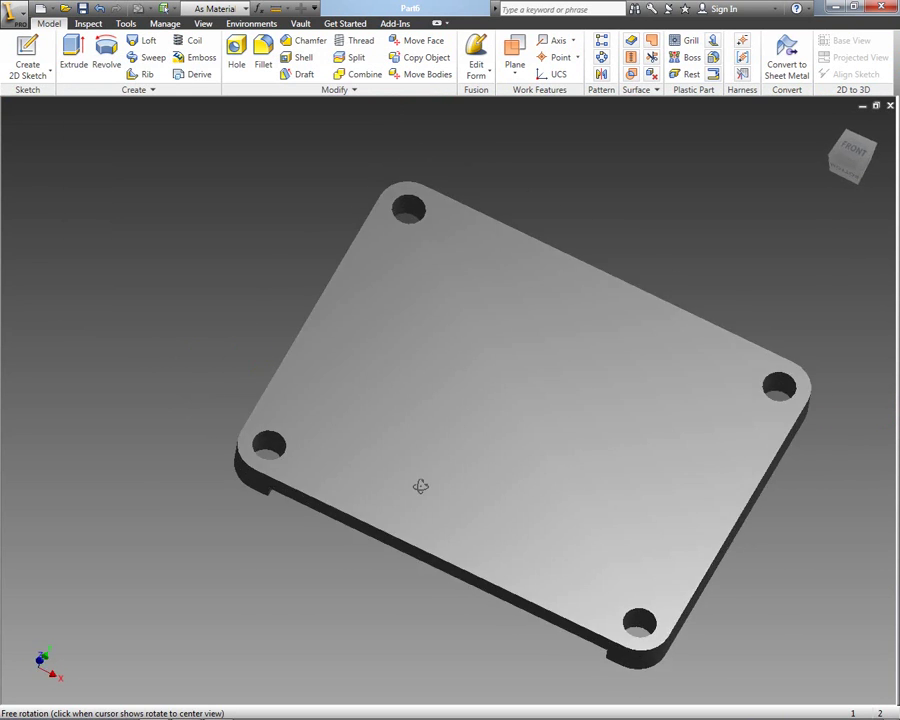
{"action": "left_click", "coordinate": [890, 105]}
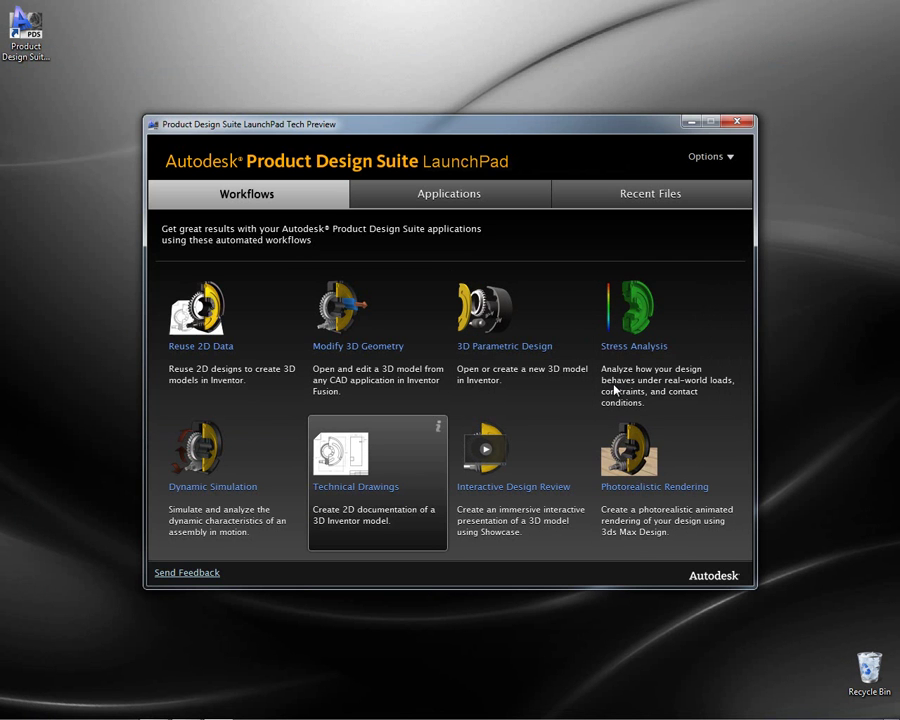
- Pick E3AX_3I01F-CY-A.ipt from Data (D:) > Project X for the new technical drawing
{"action": "scroll", "coordinate": [225, 280], "scroll_direction": "down", "scroll_amount": 3}
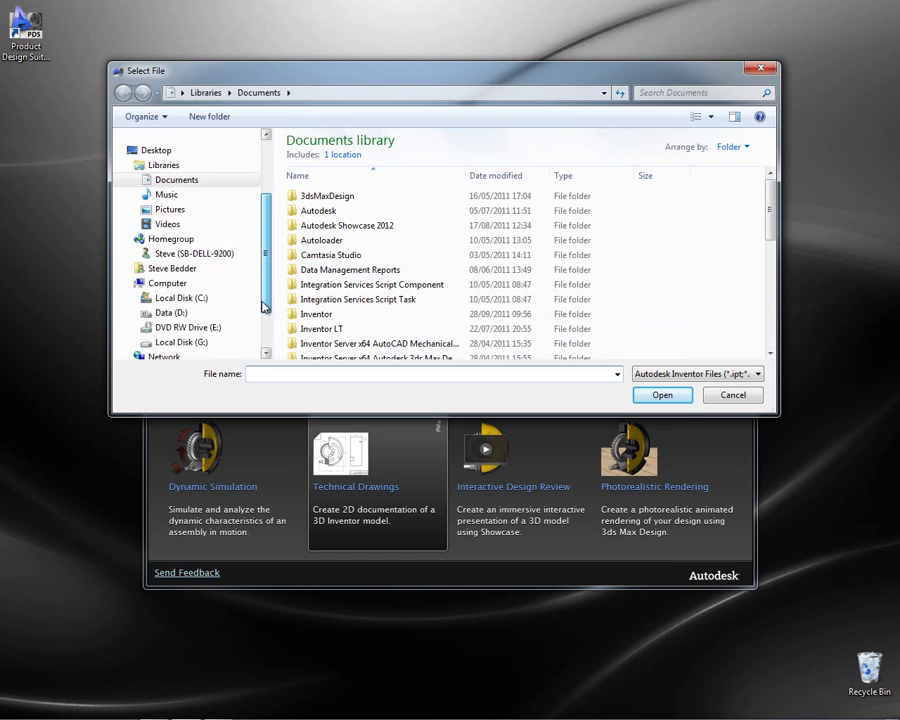
{"action": "left_click", "coordinate": [205, 287]}
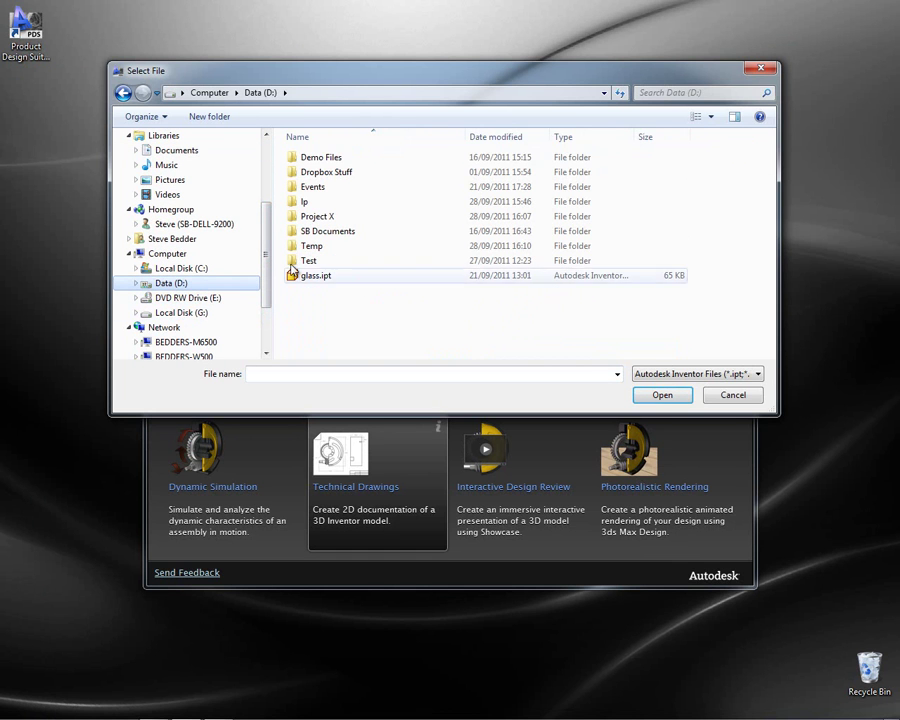
{"action": "double_click", "coordinate": [317, 216]}
{"action": "double_click", "coordinate": [320, 152]}
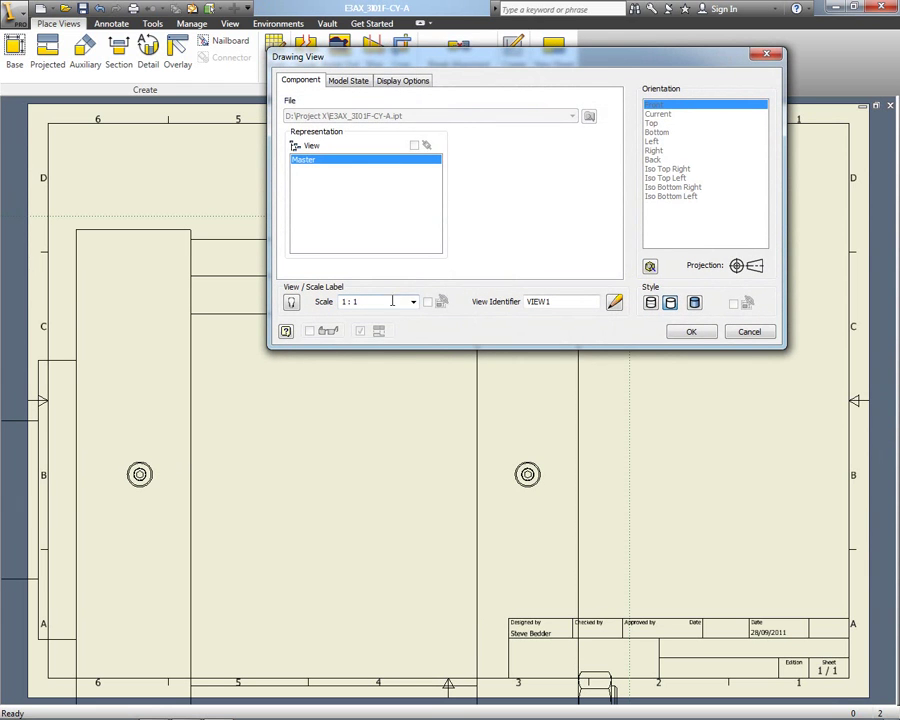
- Place the base view at 1:4 scale on the left of the sheet
{"action": "left_click", "coordinate": [413, 302]}
{"action": "left_click", "coordinate": [407, 325]}
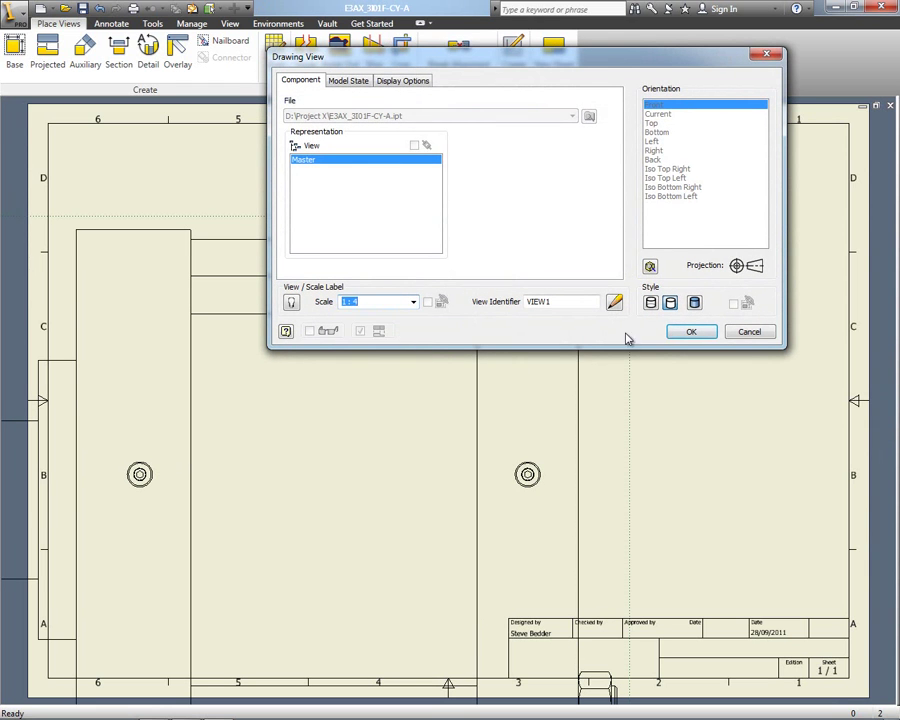
{"action": "left_click", "coordinate": [684, 333]}
{"action": "left_click_drag", "start_coordinate": [350, 430], "coordinate": [245, 439]}
- Project top, side and isometric views from the base view
{"action": "right_click", "coordinate": [236, 476]}
{"action": "left_click", "coordinate": [282, 452]}
{"action": "left_click", "coordinate": [238, 236]}
{"action": "left_click", "coordinate": [645, 500]}
{"action": "left_click", "coordinate": [644, 282]}
{"action": "right_click", "coordinate": [636, 260]}
{"action": "left_click", "coordinate": [660, 267]}
- Change the isometric view's style to Shaded
{"action": "right_click", "coordinate": [595, 356]}
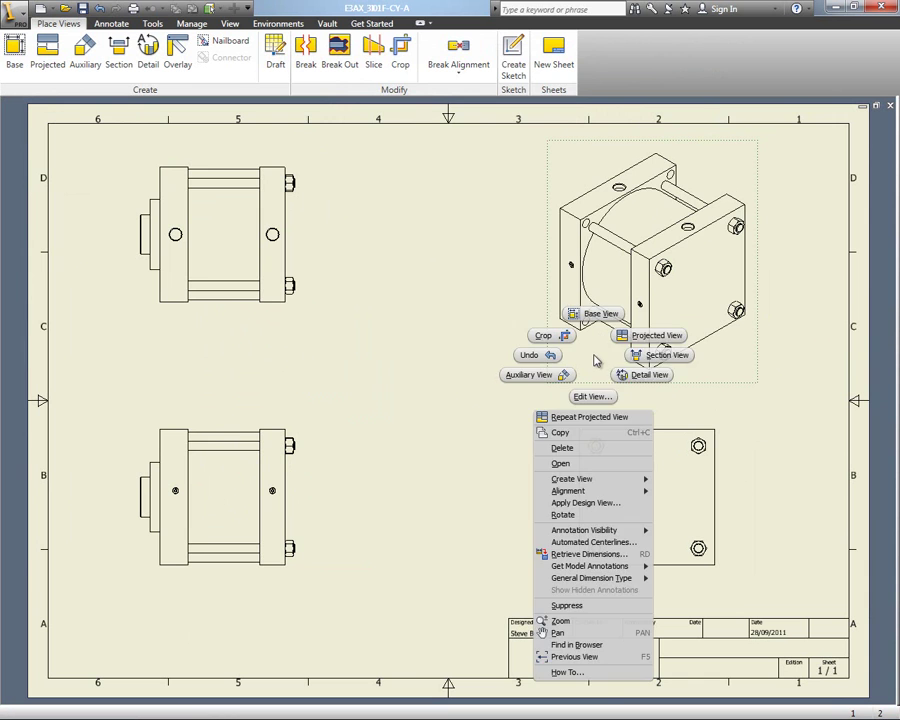
{"action": "left_click", "coordinate": [615, 390]}
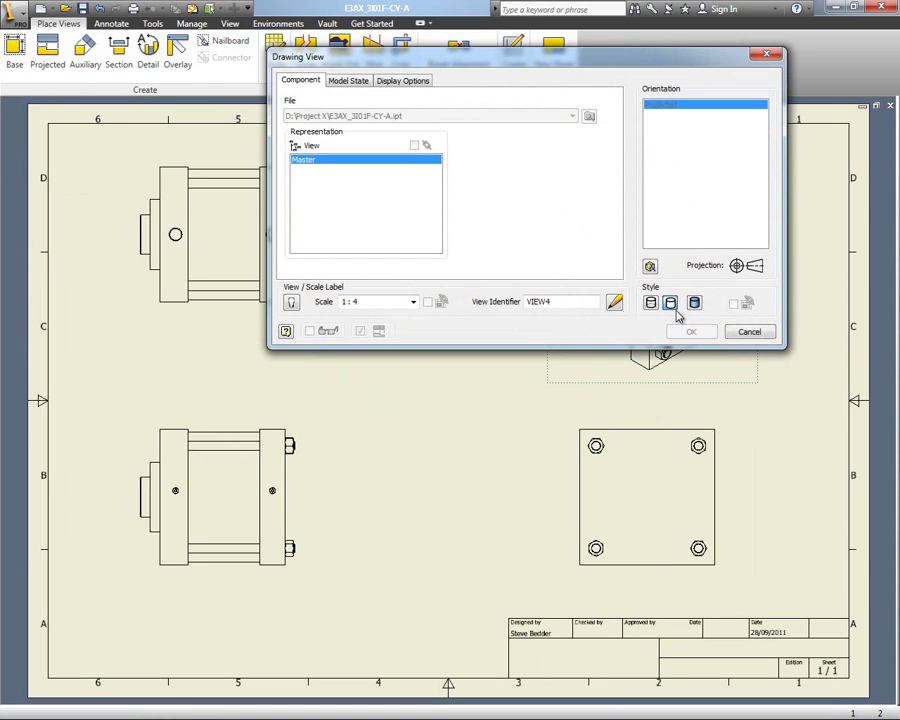
{"action": "left_click", "coordinate": [690, 332]}
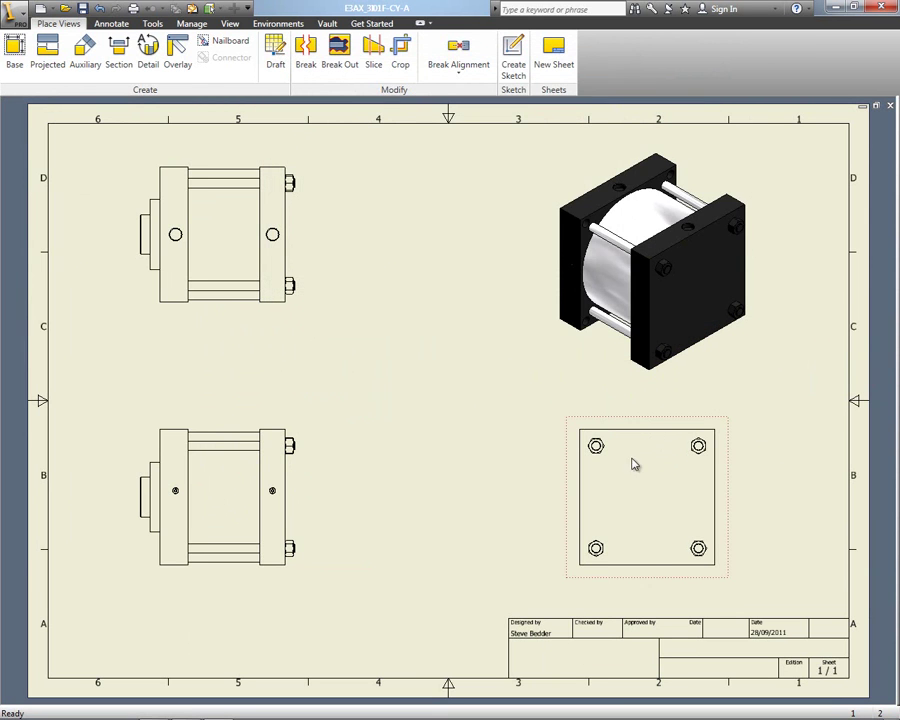
- Dimension the square's 270.0 width and height and add centre marks to the holes
{"action": "key", "text": "d"}
{"action": "left_click", "coordinate": [633, 429]}
{"action": "left_click", "coordinate": [647, 399]}
{"action": "left_click", "coordinate": [579, 483]}
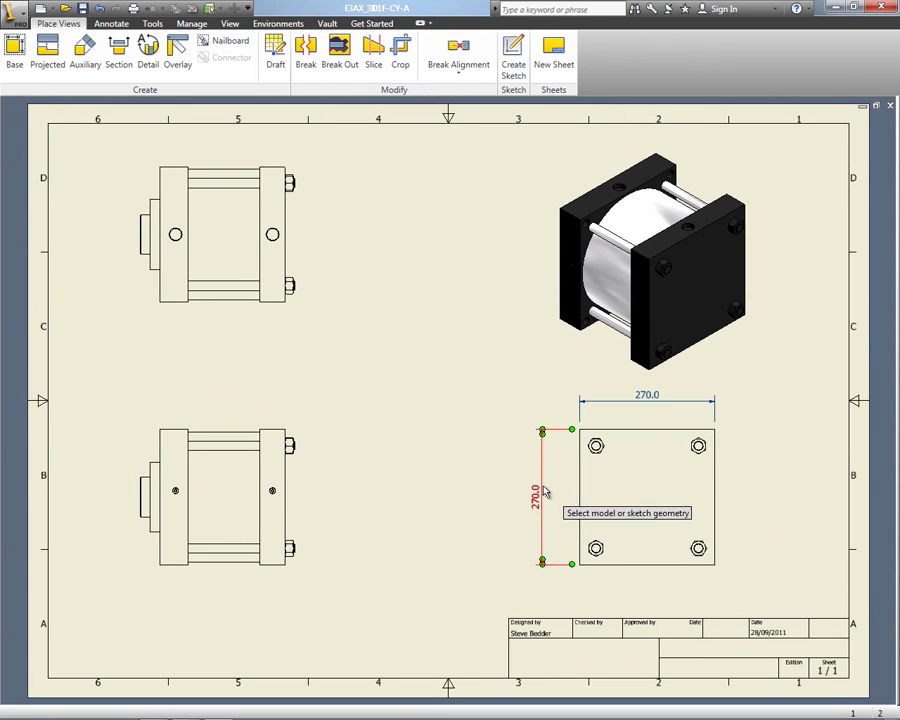
{"action": "left_click", "coordinate": [545, 490]}
{"action": "left_click", "coordinate": [111, 23]}
{"action": "left_click", "coordinate": [497, 57]}
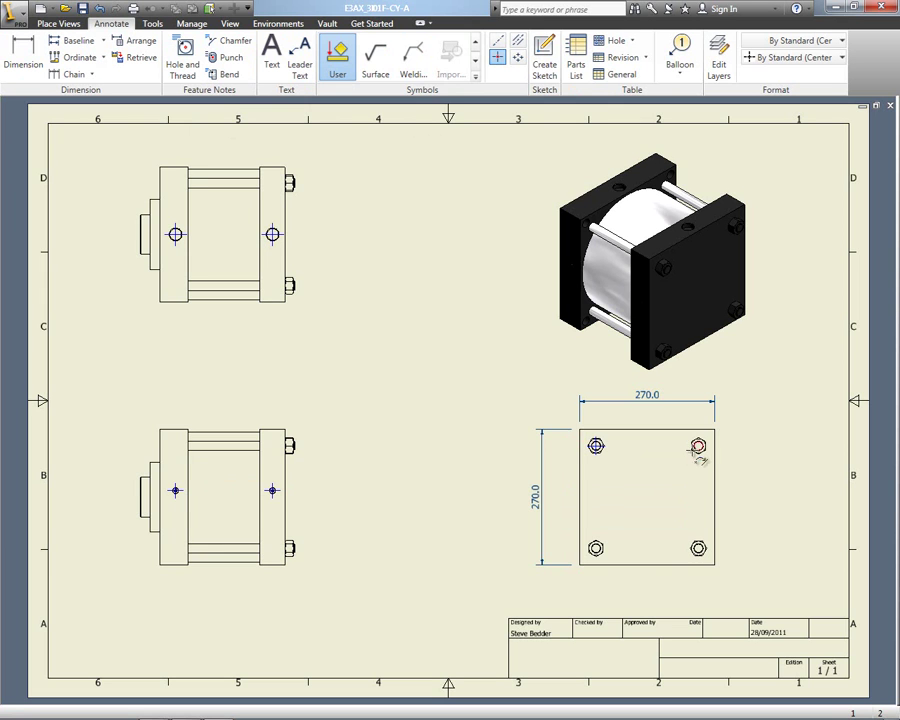
- Dimension the lower-left view's 193.7 hole spacing and 270.0 height
{"action": "key", "text": "d"}
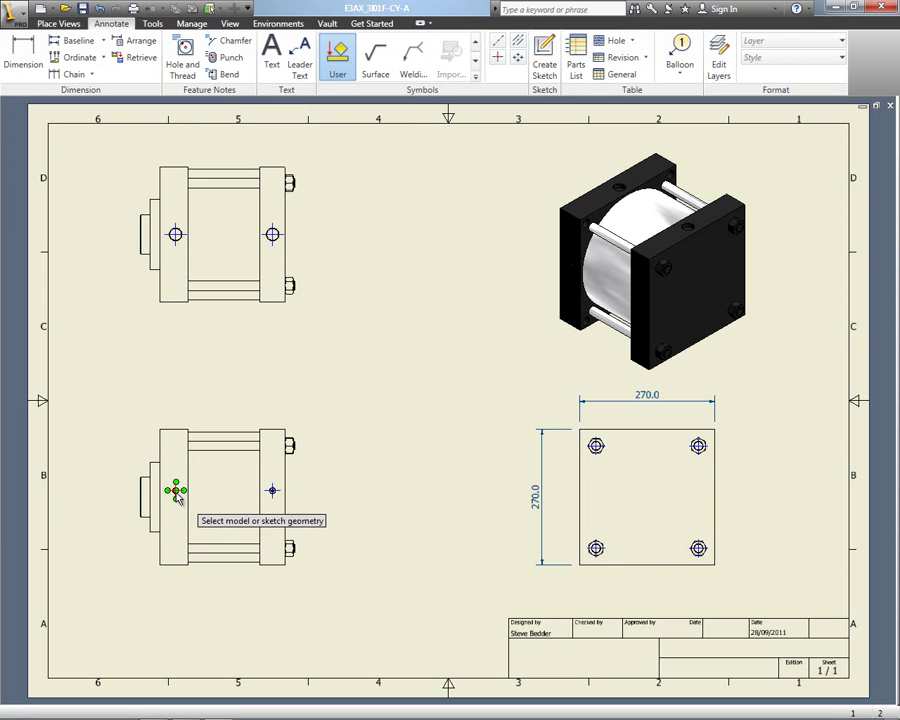
{"action": "left_click", "coordinate": [175, 490]}
{"action": "left_click", "coordinate": [272, 490]}
{"action": "left_click", "coordinate": [224, 384]}
{"action": "left_click", "coordinate": [160, 445]}
{"action": "left_click", "coordinate": [94, 478]}
- Add the 57.2 and 50.8 hole offsets in the upper view, then close the drawing
{"action": "left_click", "coordinate": [172, 301]}
{"action": "left_click", "coordinate": [174, 334]}
{"action": "left_click", "coordinate": [270, 301]}
{"action": "left_click", "coordinate": [270, 333]}
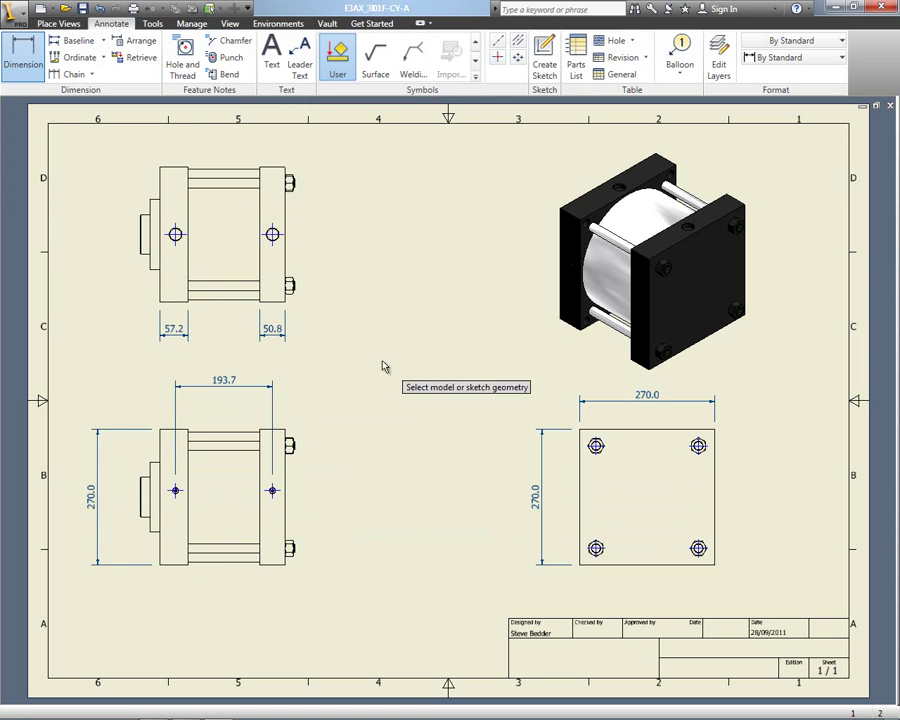
{"action": "key", "text": "alt+F4"}
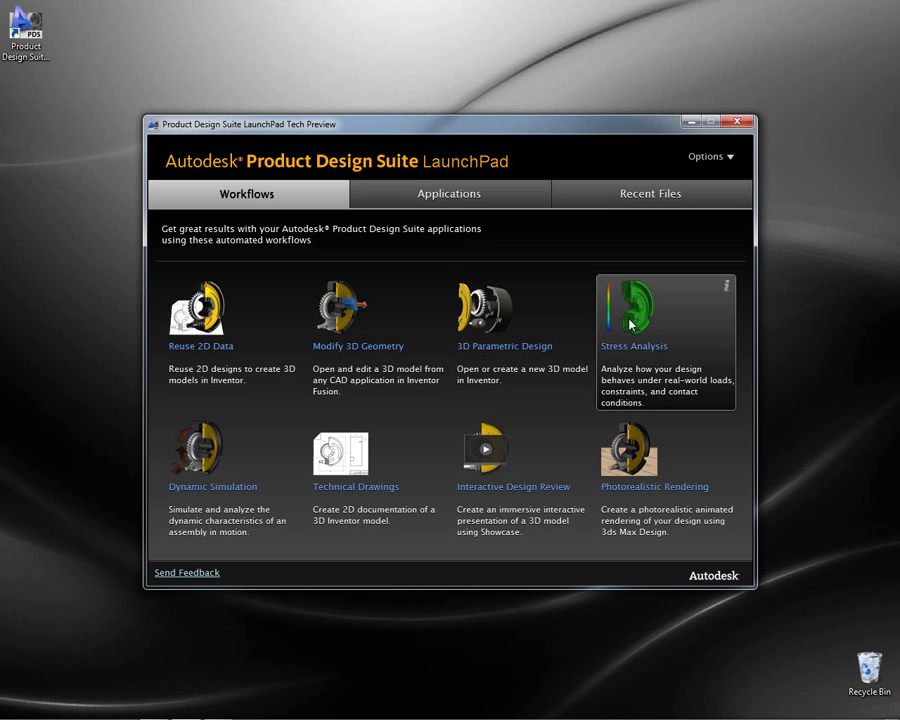
- Open D-621-007_SUB.ipt from Data (D:) > Project X through the Stress Analysis workflow
{"action": "left_click", "coordinate": [648, 342]}
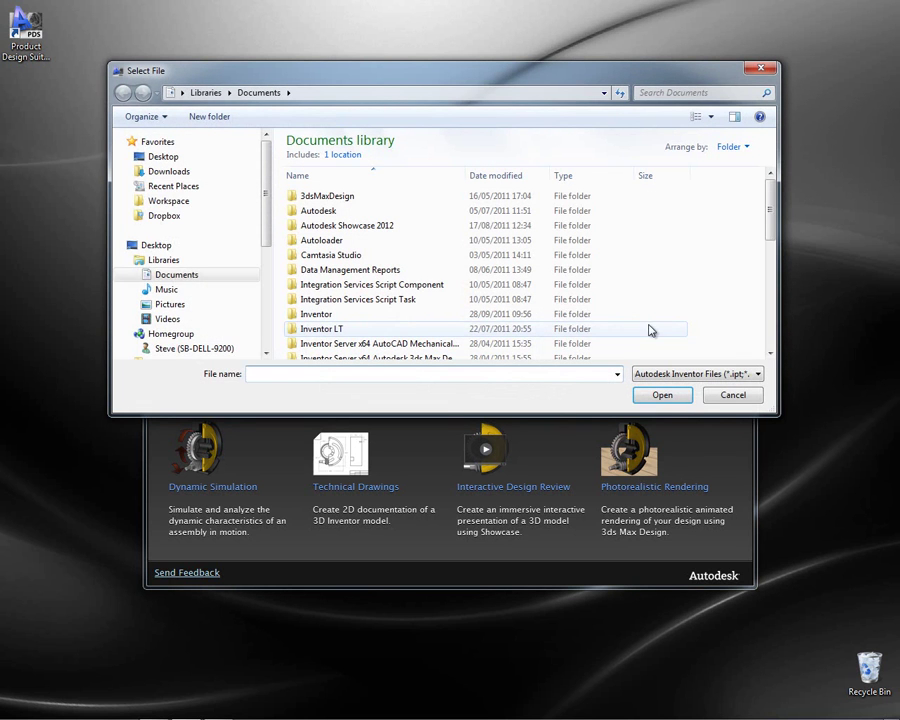
{"action": "left_click_drag", "start_coordinate": [268, 221], "coordinate": [266, 281]}
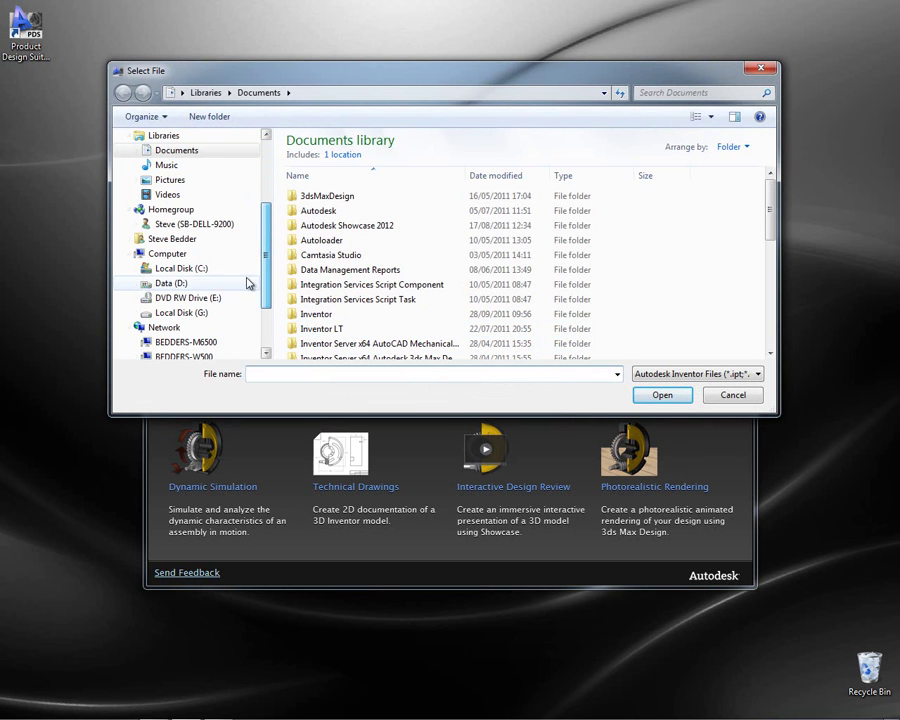
{"action": "left_click", "coordinate": [171, 283]}
{"action": "double_click", "coordinate": [349, 216]}
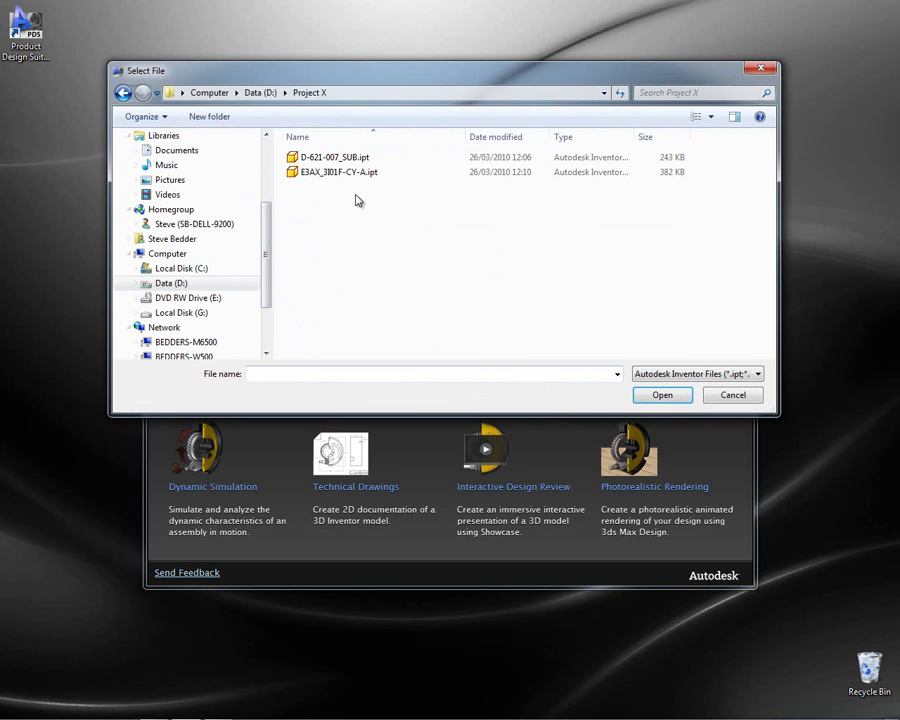
{"action": "double_click", "coordinate": [335, 157]}
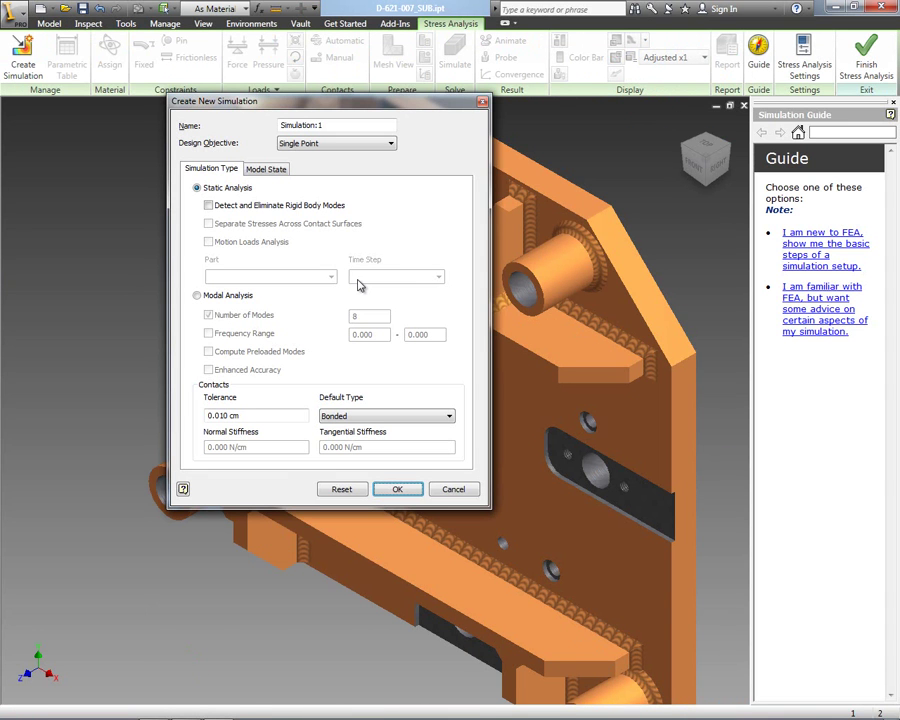
- Create the static simulation, orbit and reset to Home view, then close without saving
{"action": "left_click", "coordinate": [397, 490]}
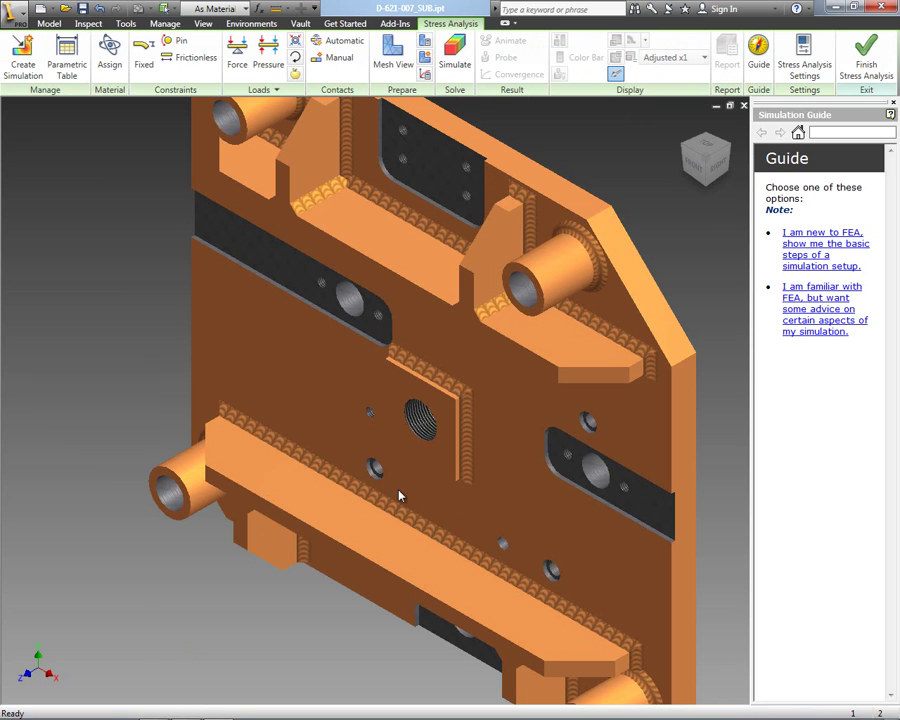
{"action": "middle_click_drag", "start_coordinate": [396, 494], "coordinate": [358, 392], "text": "shift"}
{"action": "key", "text": "F6"}
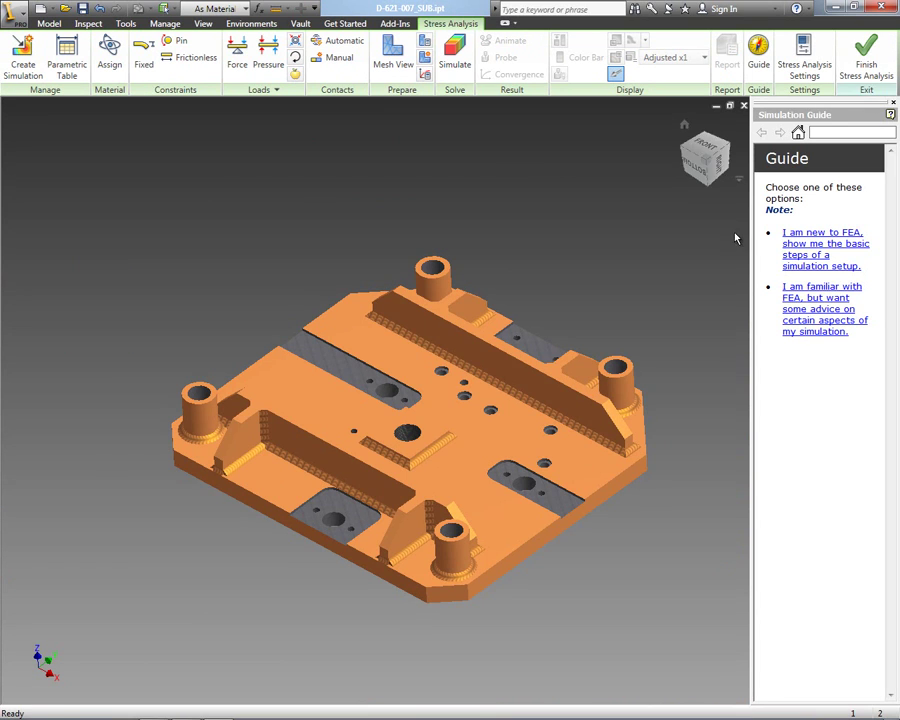
{"action": "left_click", "coordinate": [866, 62]}
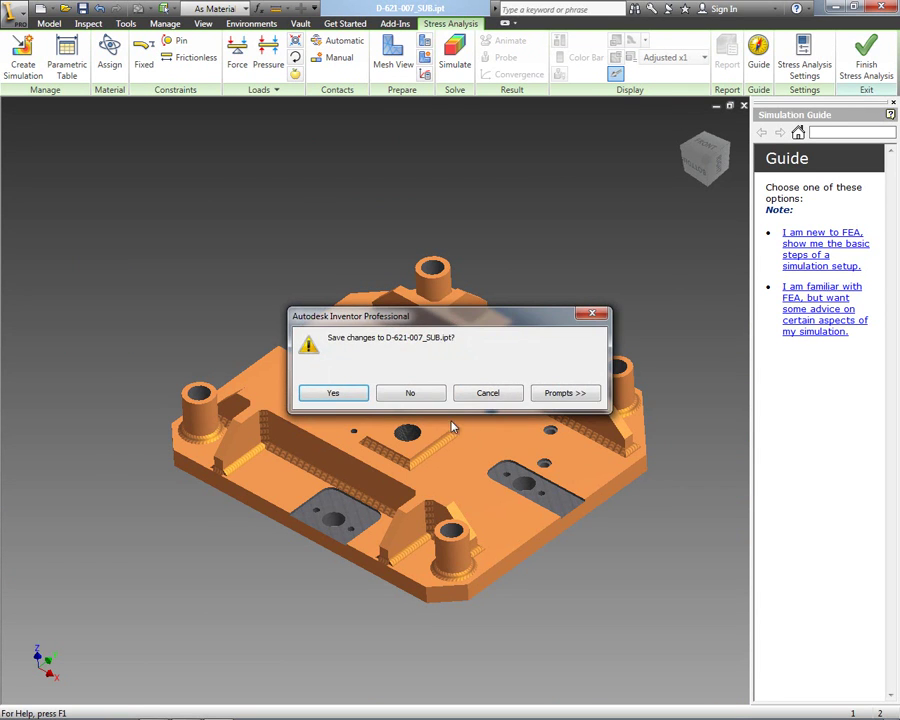
{"action": "left_click", "coordinate": [429, 394]}
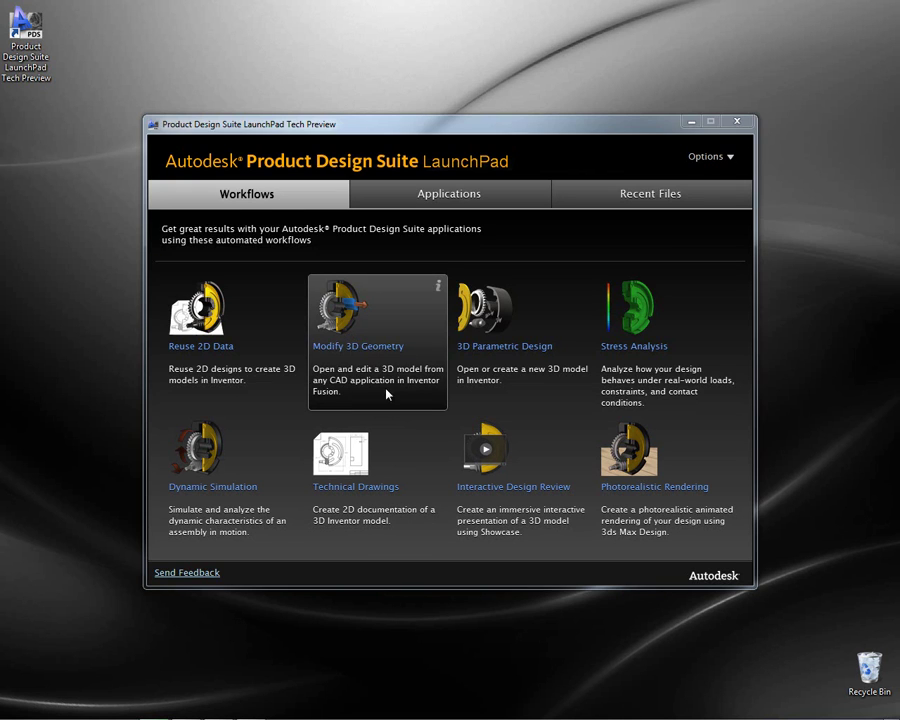
- Browse Data (D:) > Project X, check the file types, and open D-624-000.CATProduct
{"action": "left_click", "coordinate": [371, 360]}
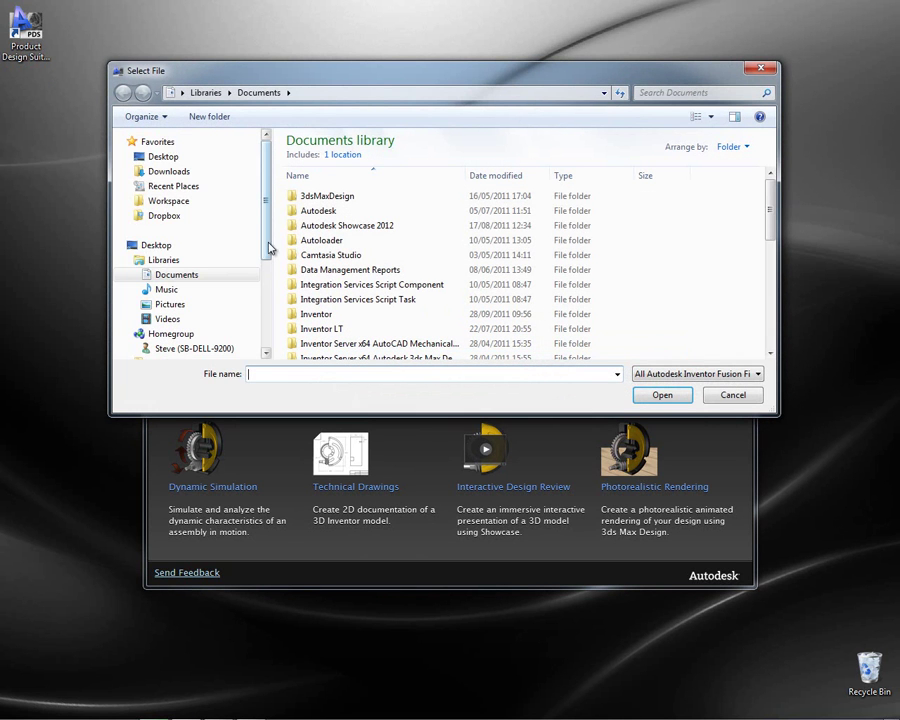
{"action": "scroll", "coordinate": [240, 254], "scroll_direction": "down", "scroll_amount": 2}
{"action": "left_click", "coordinate": [213, 328]}
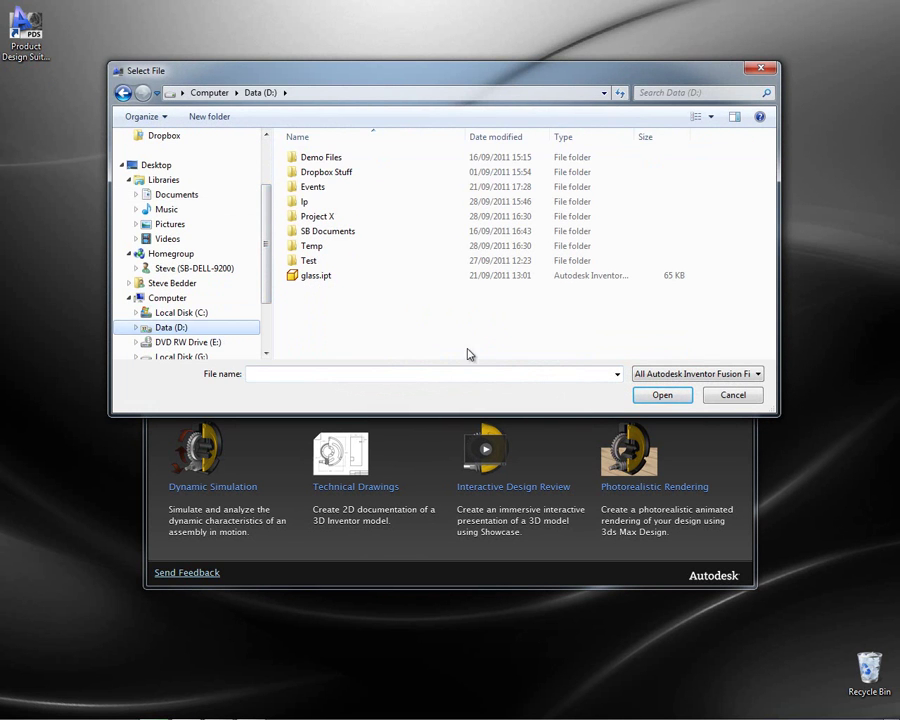
{"action": "left_click", "coordinate": [697, 374]}
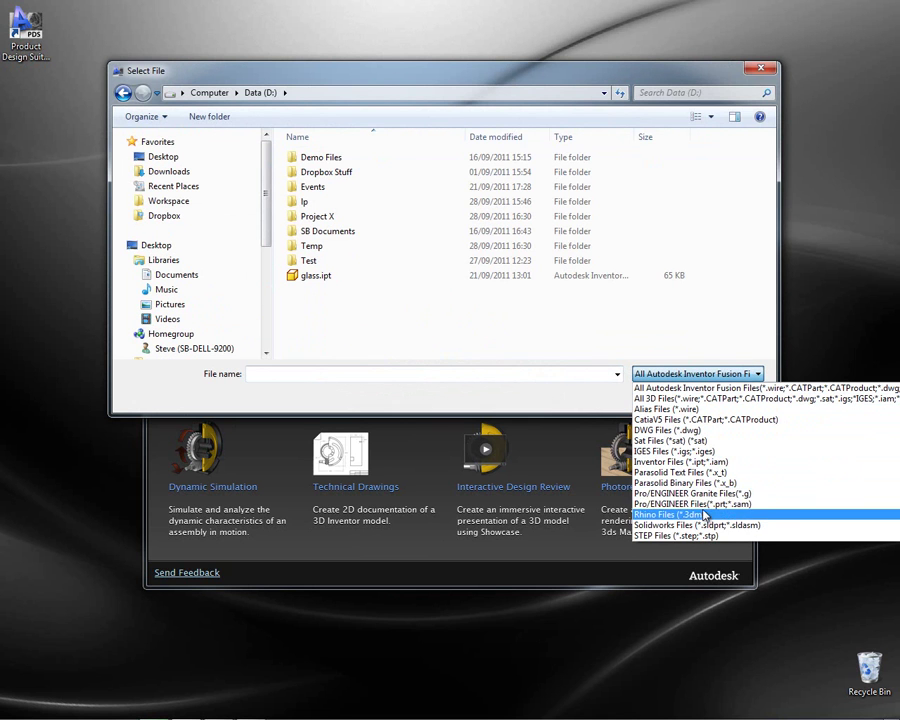
{"action": "left_click", "coordinate": [339, 218]}
{"action": "double_click", "coordinate": [339, 218]}
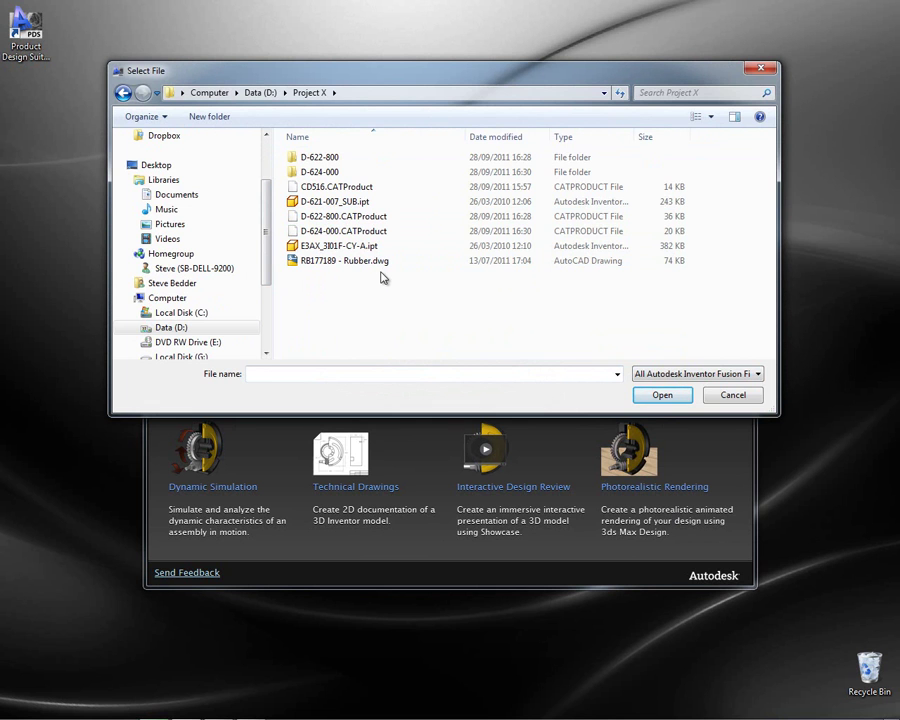
{"action": "double_click", "coordinate": [420, 232]}
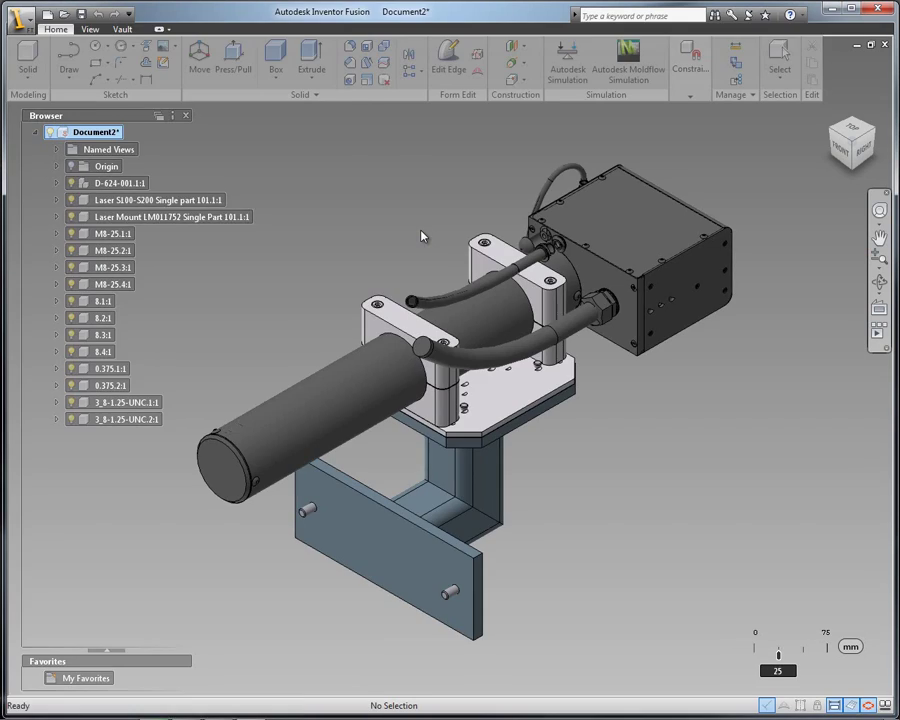
- Orbit to the underside and Press Pull the bracket's flat plate face out 25 mm
{"action": "middle_click_drag", "start_coordinate": [420, 227], "coordinate": [547, 314], "text": "shift"}
{"action": "left_click", "coordinate": [547, 314]}
{"action": "left_click", "coordinate": [547, 314]}
{"action": "left_click", "coordinate": [556, 308]}
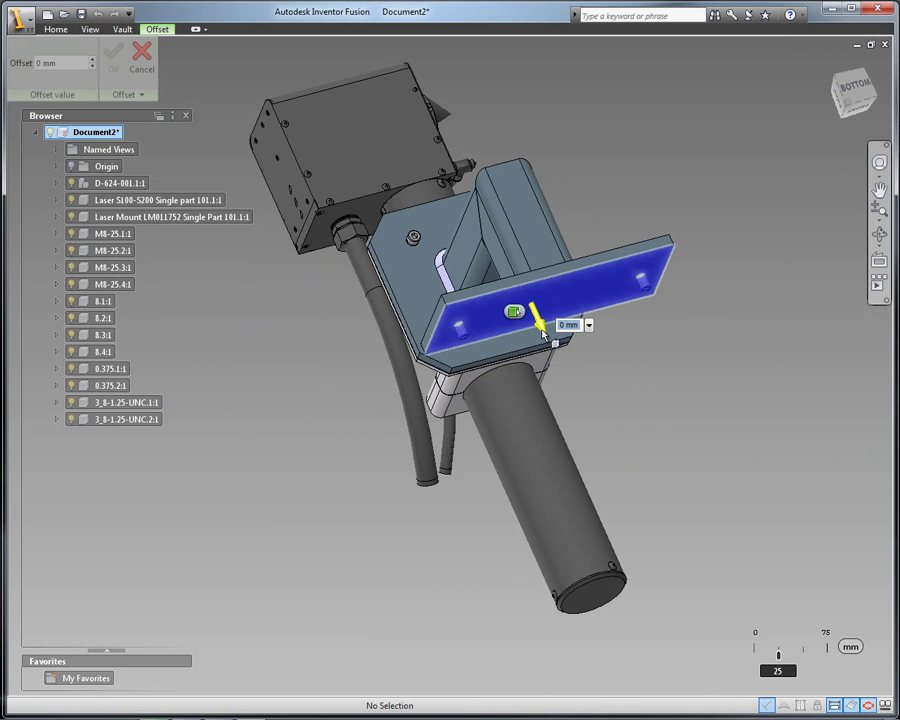
{"action": "left_click_drag", "start_coordinate": [544, 342], "coordinate": [548, 347]}
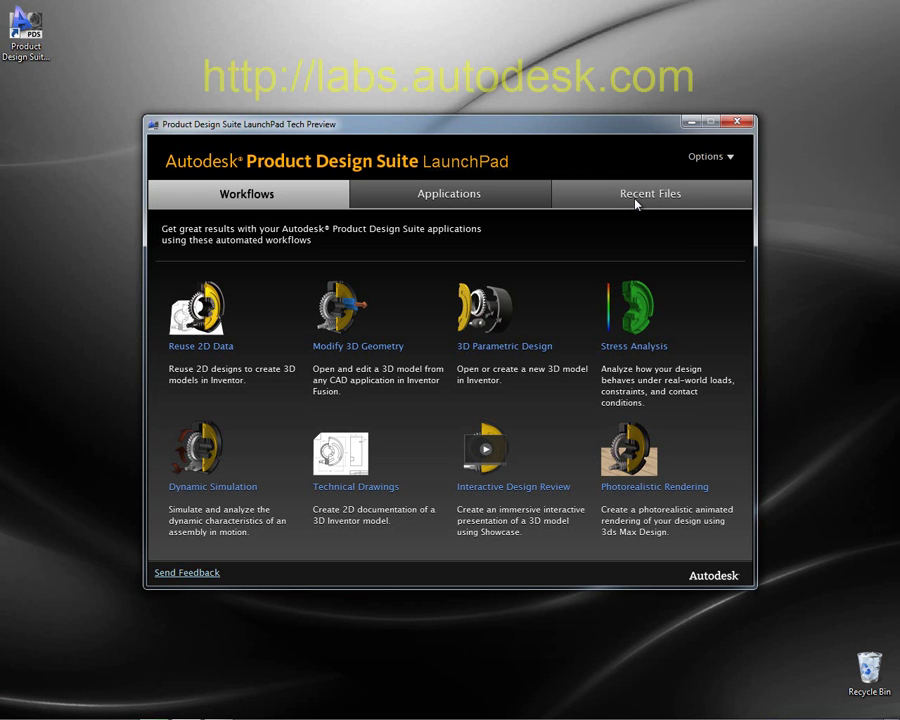